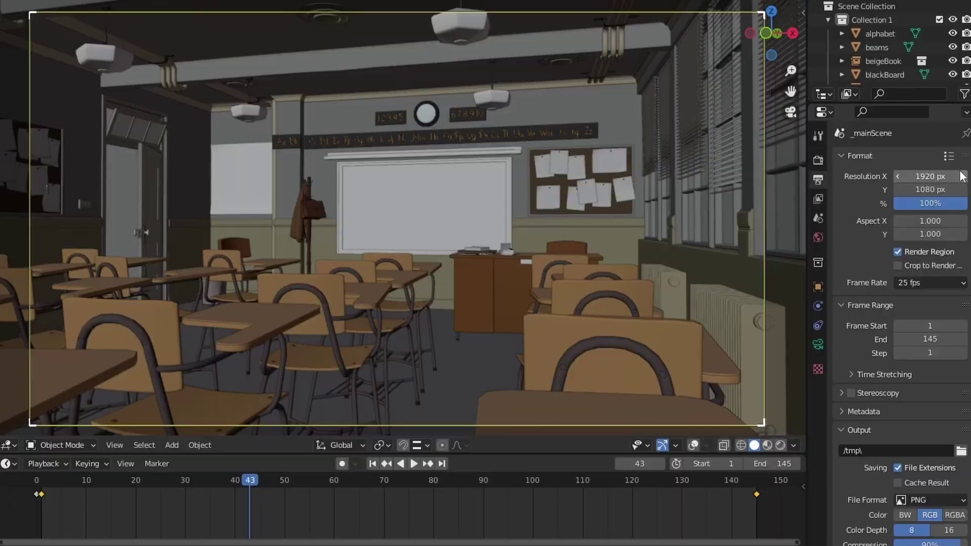
Apply the Full Global Illumination light-path preset and set render samples to 1024.
left_click(962, 152)
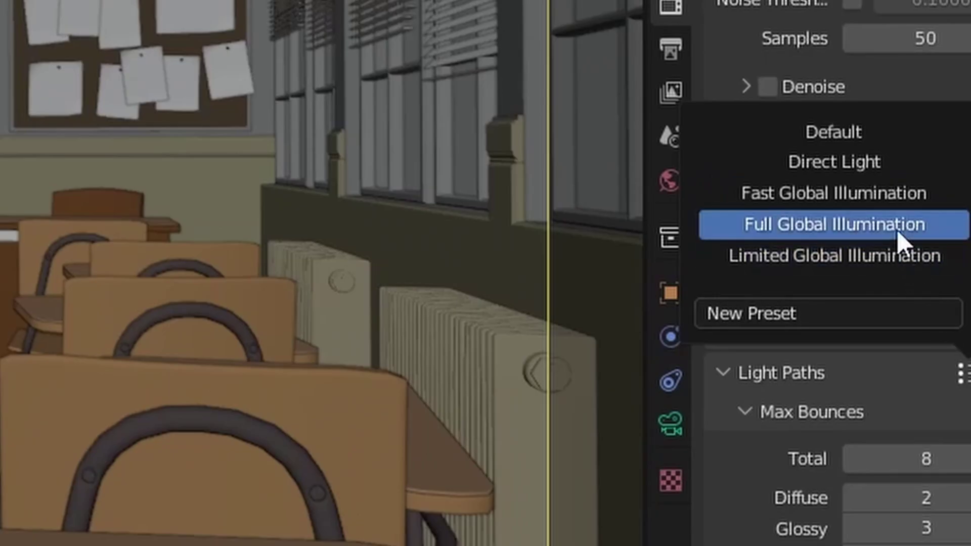
left_click(896, 229)
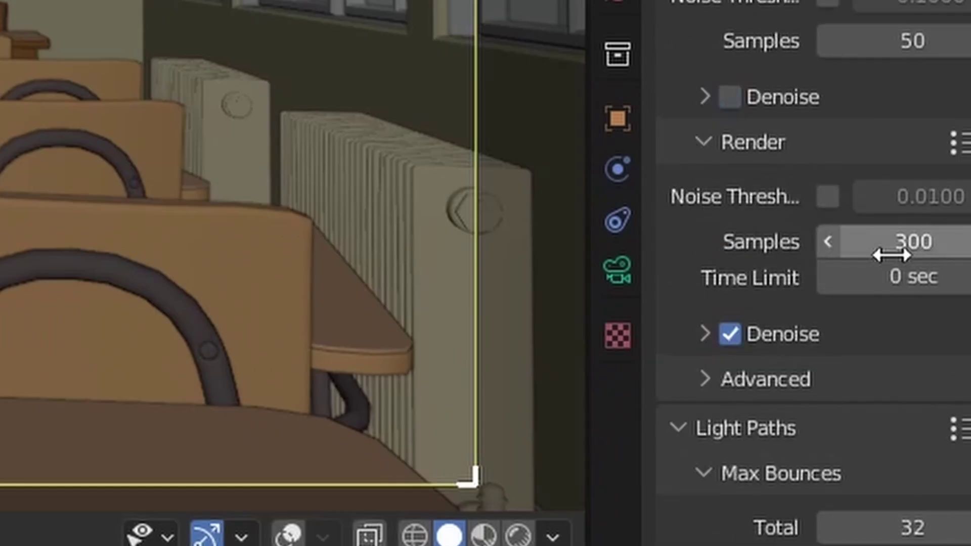
left_click(915, 217)
type("1024")
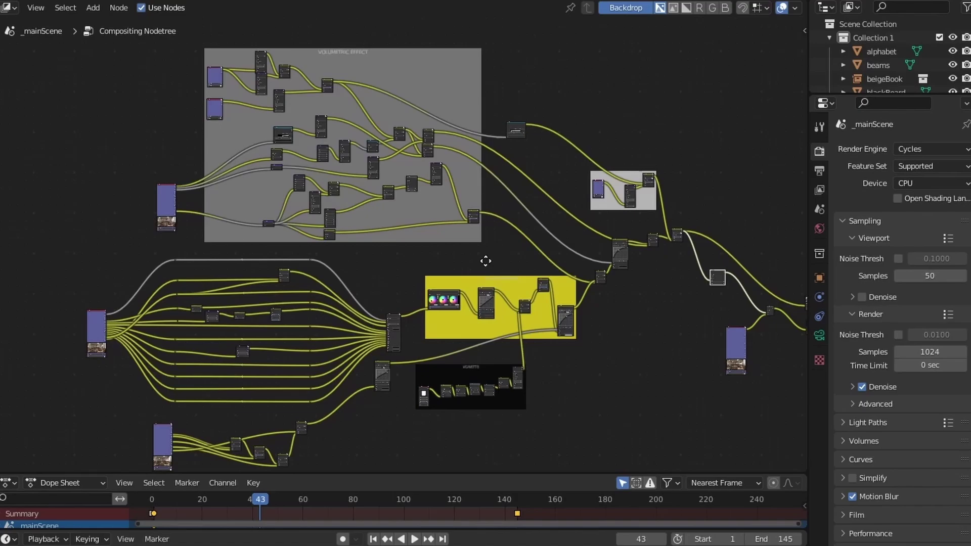
middle_click_drag(428, 245, 391, 261)
Bring up Blender's Render menu.
left_click(231, 47)
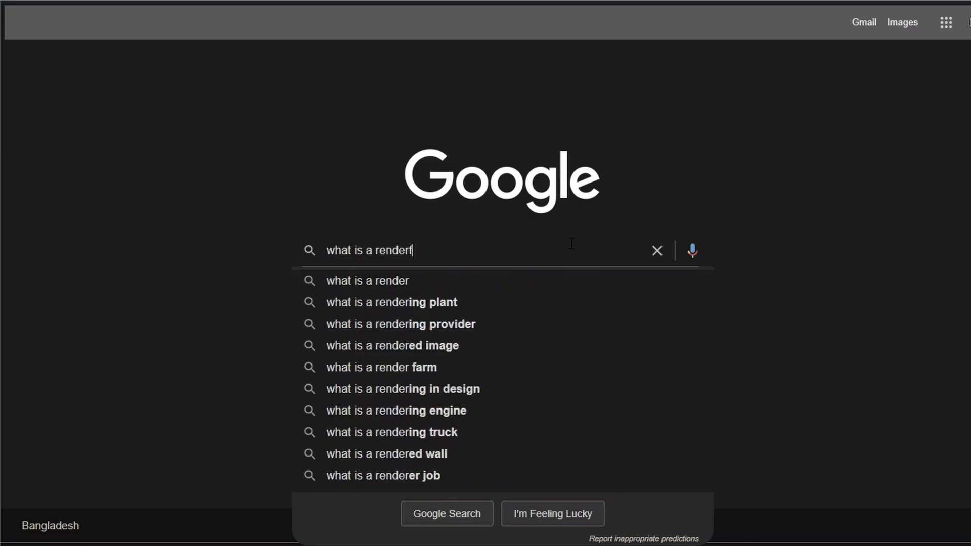
Search 'renderfarm' and select the Wikipedia article's opening definition paragraph.
type("arm")
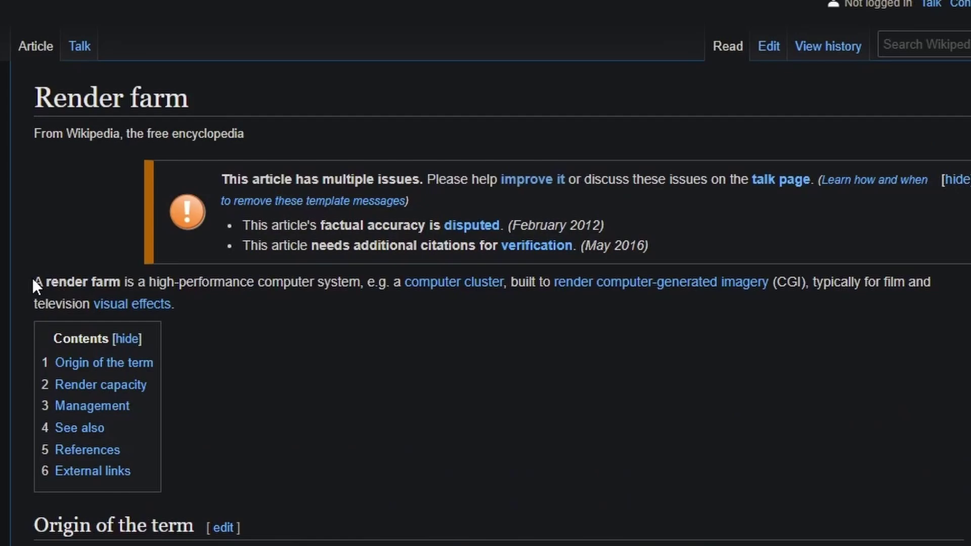
left_click_drag(32, 278, 210, 313)
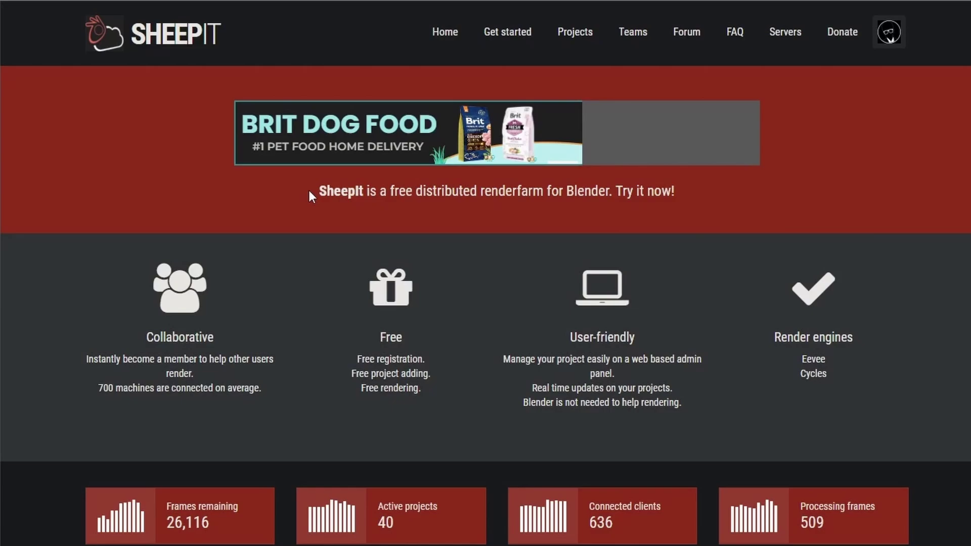
left_click_drag(309, 190, 684, 204)
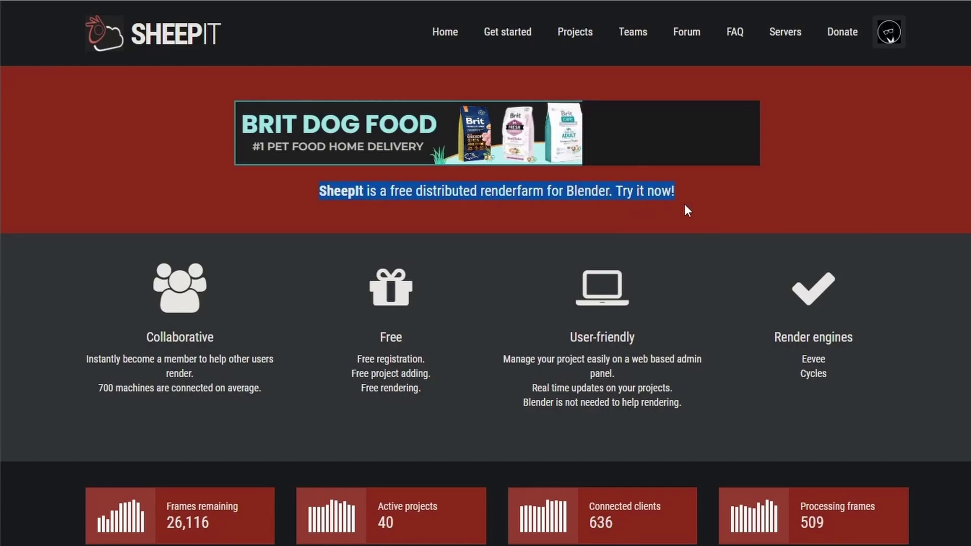
left_click(691, 253)
scroll(690, 253, "down", 2)
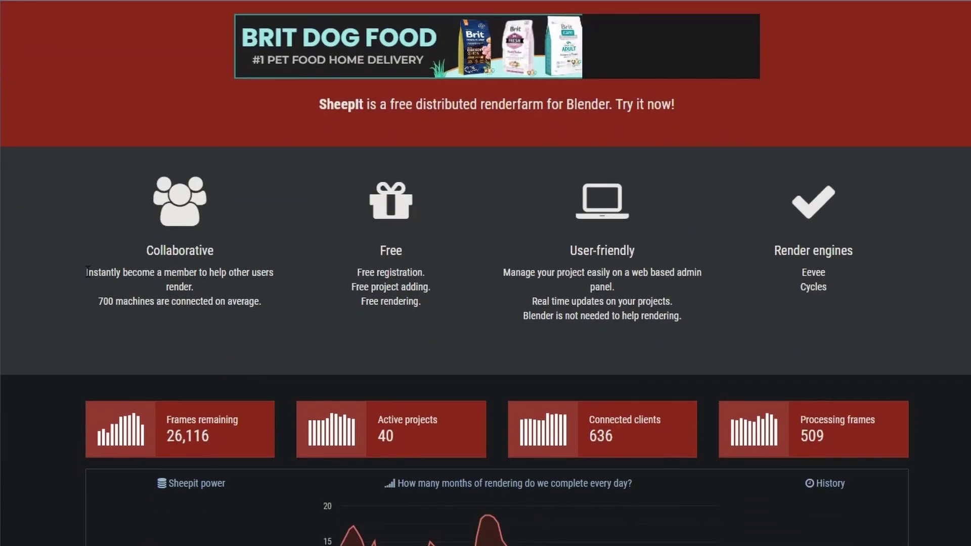
left_click_drag(87, 273, 299, 324)
left_click(277, 324)
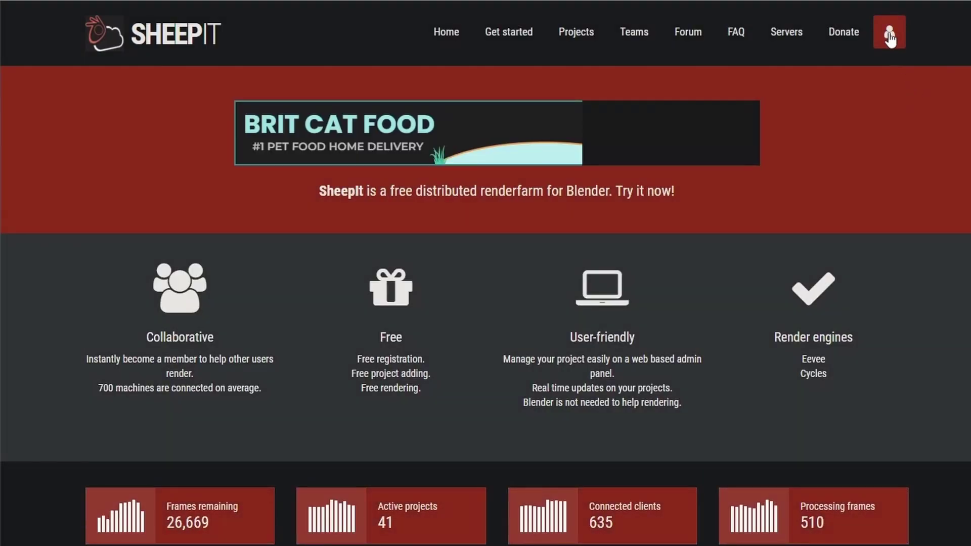
Go from the SheepIt sign-in form to the new account registration page.
left_click(886, 37)
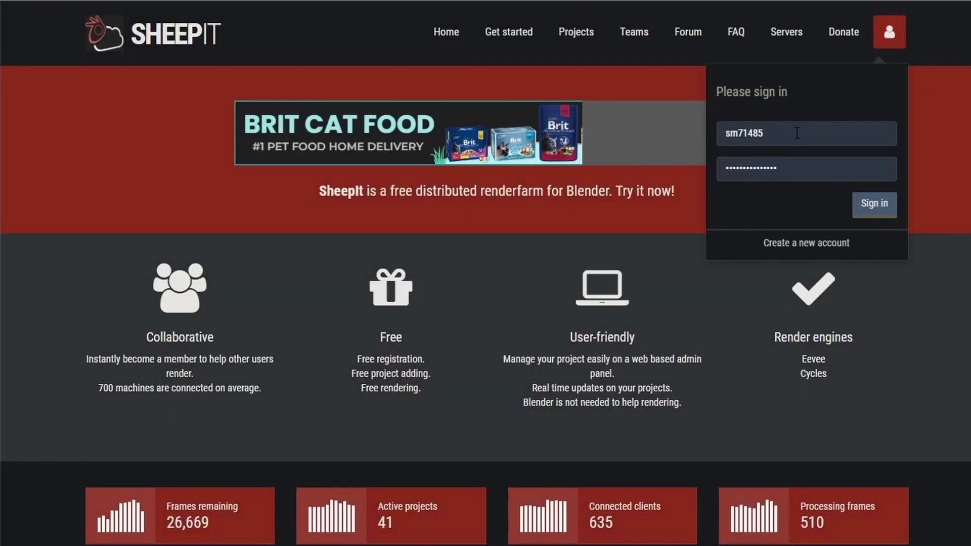
left_click(792, 248)
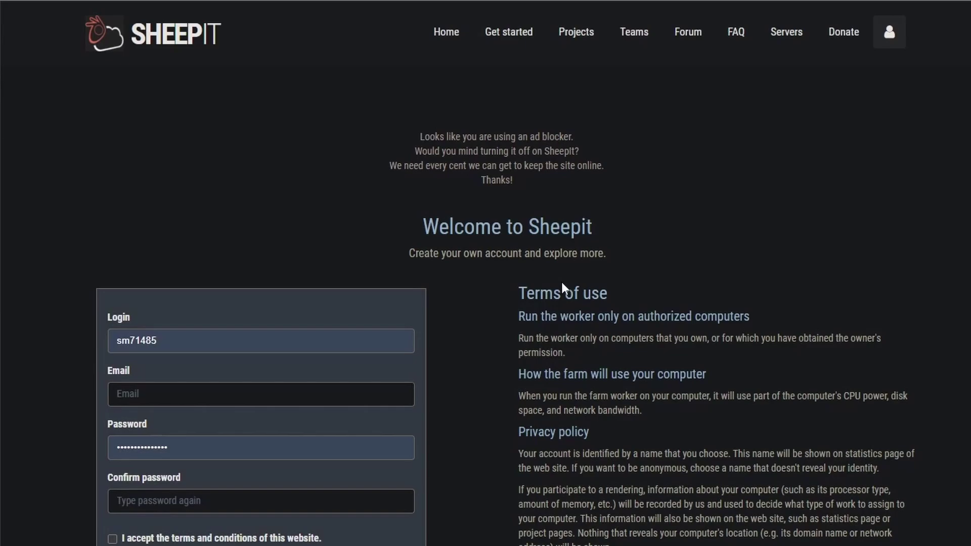
scroll(500, 230, "down", 3)
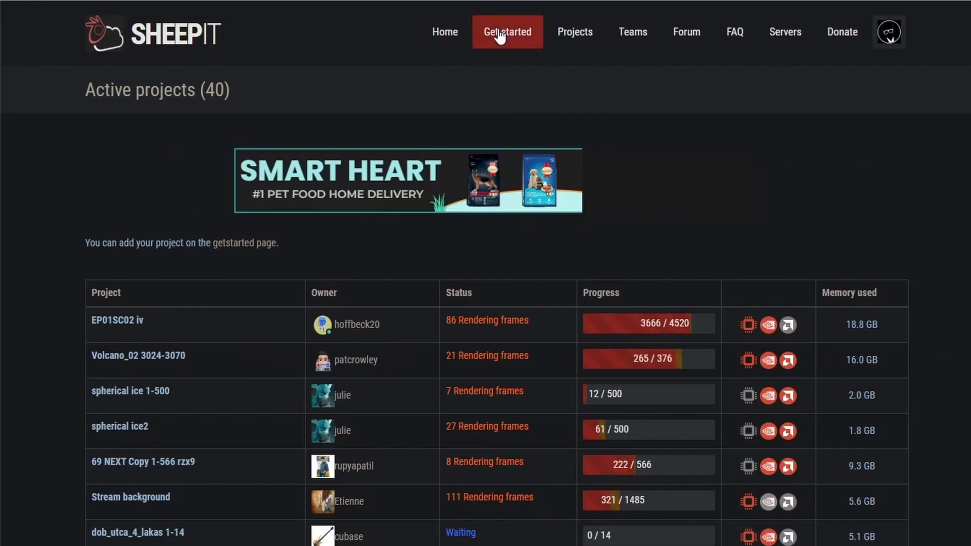
Download the Windows render client from the Get started page.
left_click(499, 34)
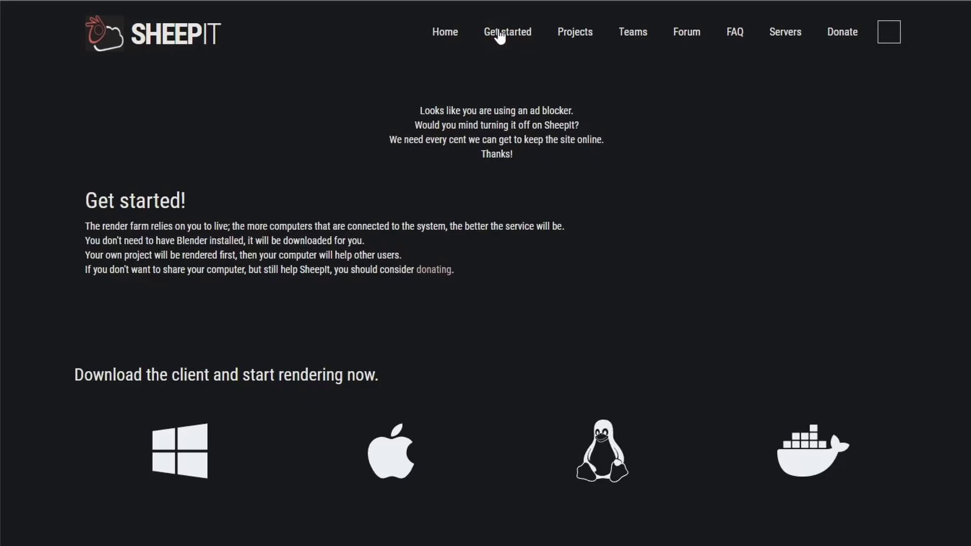
scroll(498, 37, "down", 3)
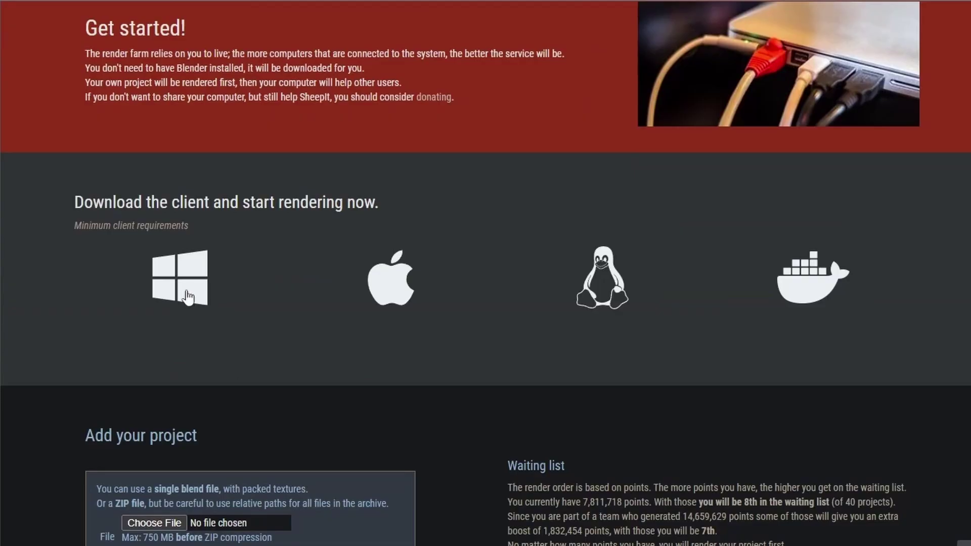
left_click(187, 298)
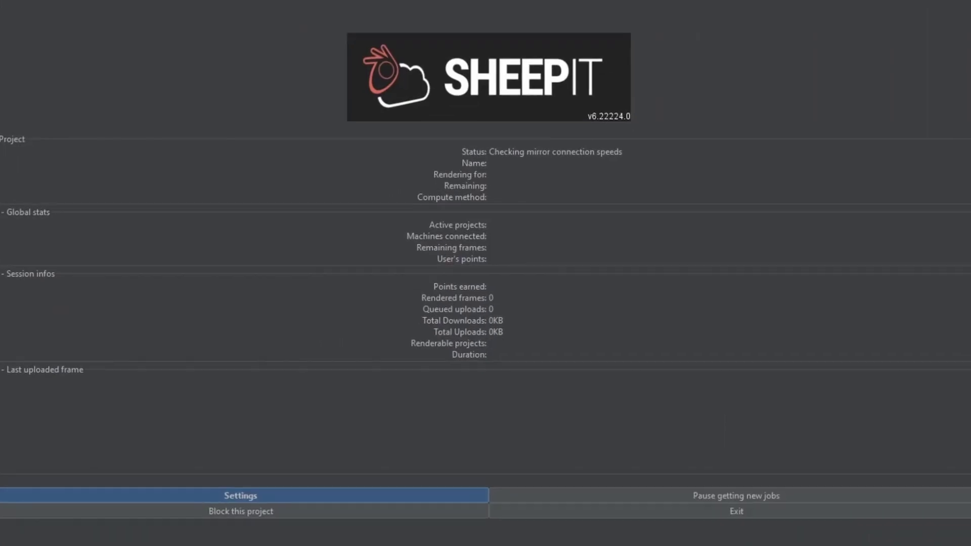
Pause jobs, save the compute device settings for the GTX 1050 Ti, and resume getting jobs full-screen.
left_click(737, 495)
left_click(303, 494)
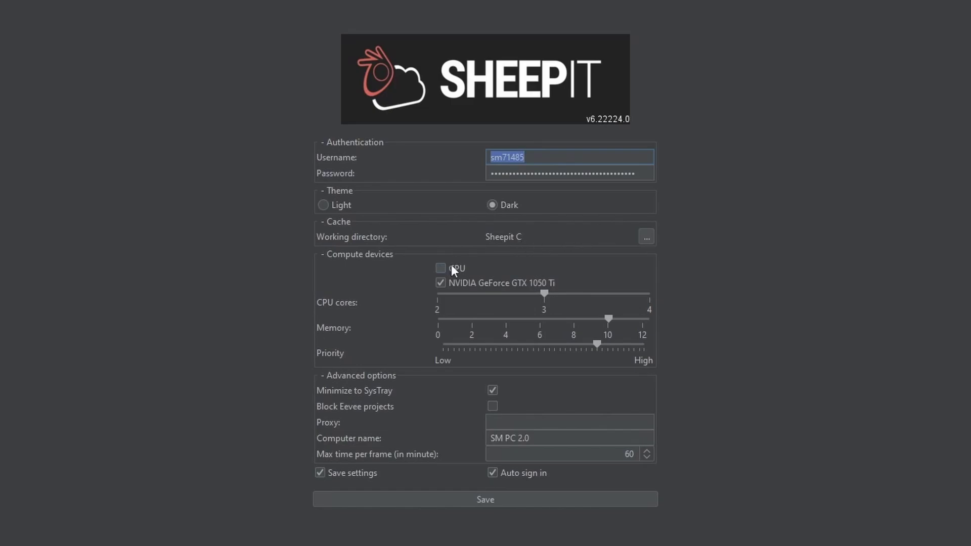
left_click(439, 270)
left_click(493, 283)
mouse_move(641, 323)
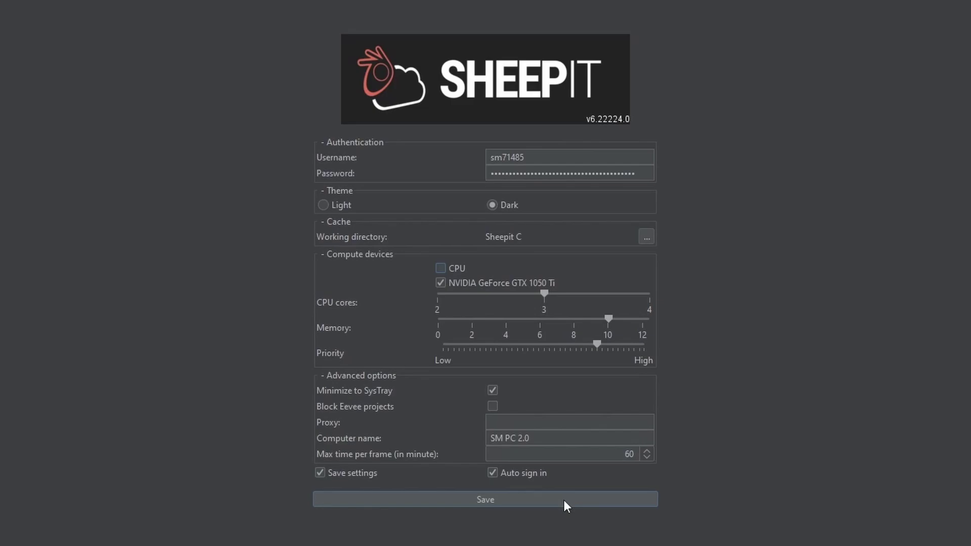
left_click(564, 500)
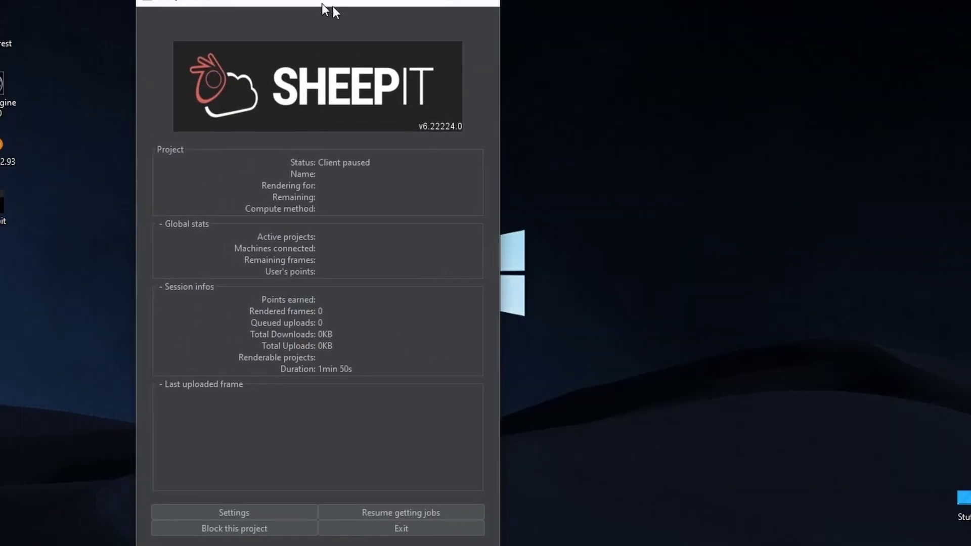
left_click(467, 523)
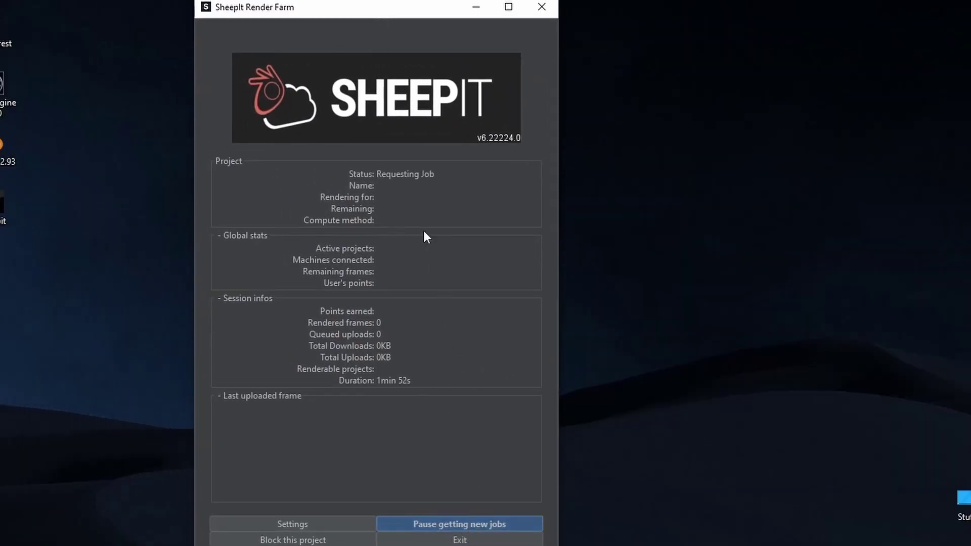
left_click(507, 8)
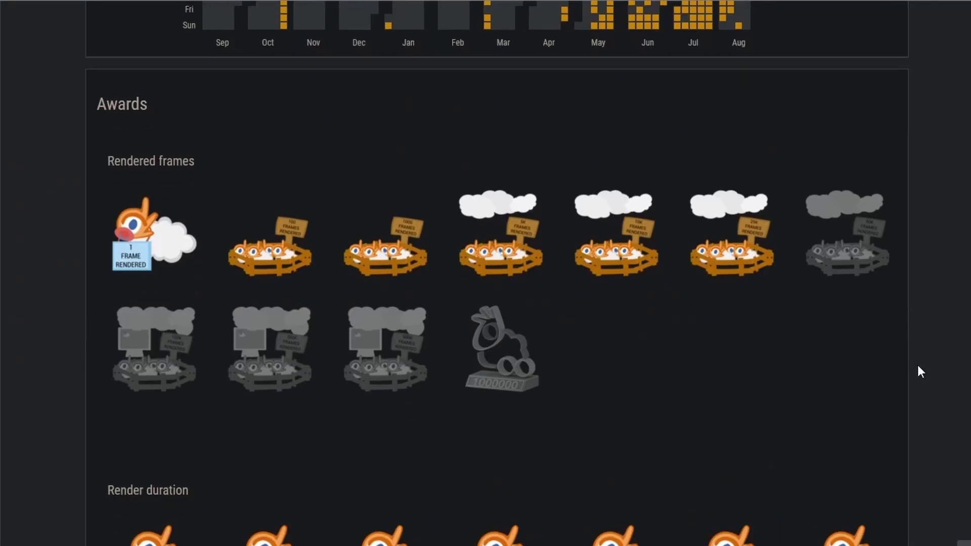
Scroll through the profile's Awards section, pointing at individual rendering awards.
mouse_move(737, 264)
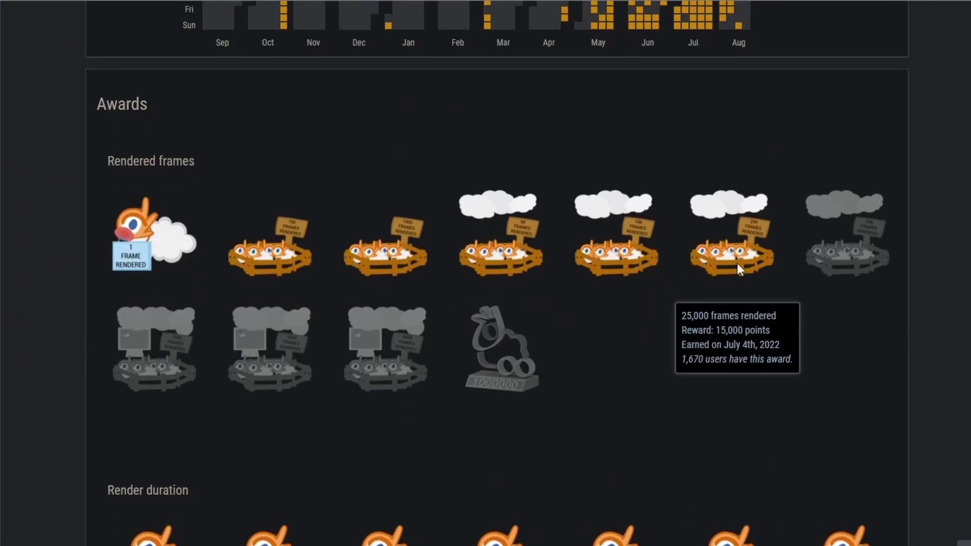
scroll(147, 281, "down", 8)
mouse_move(146, 281)
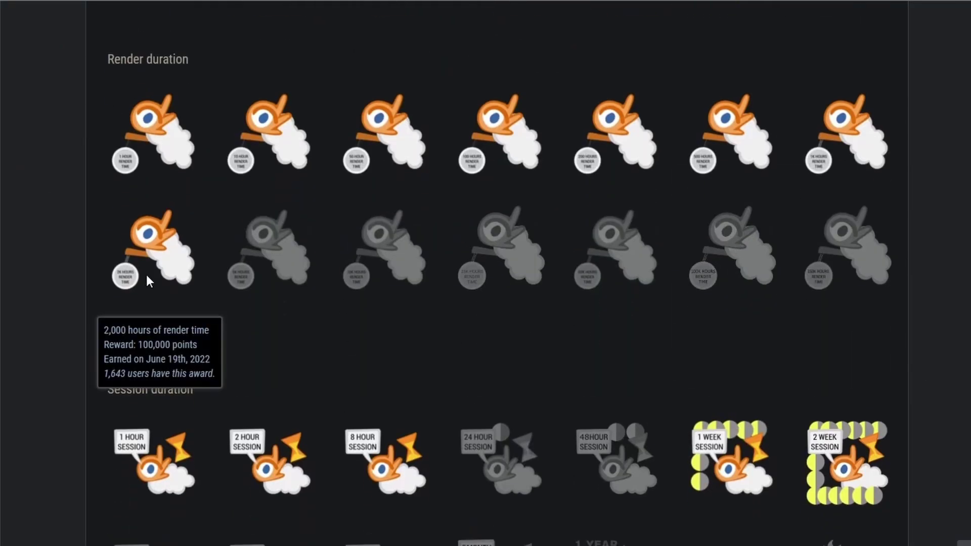
scroll(147, 281, "down", 2)
mouse_move(348, 363)
scroll(829, 394, "down", 12)
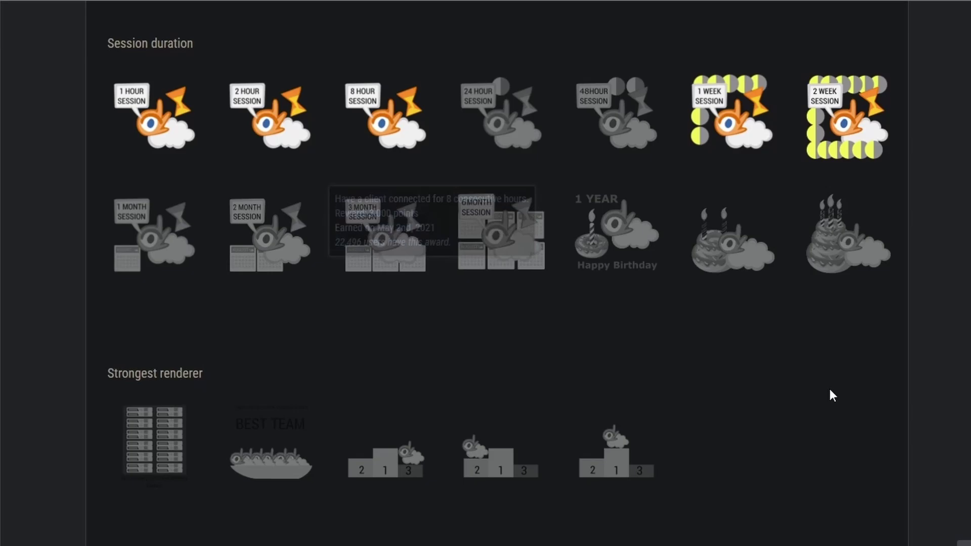
scroll(804, 452, "up", 2)
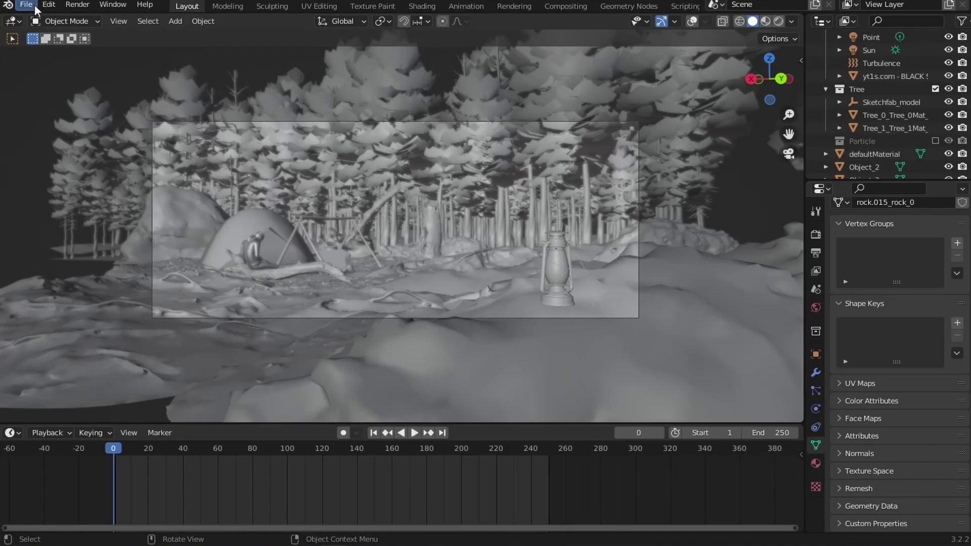
Purge unused data-blocks from the camp scene and stop animation playback.
left_click(32, 4)
mouse_move(89, 212)
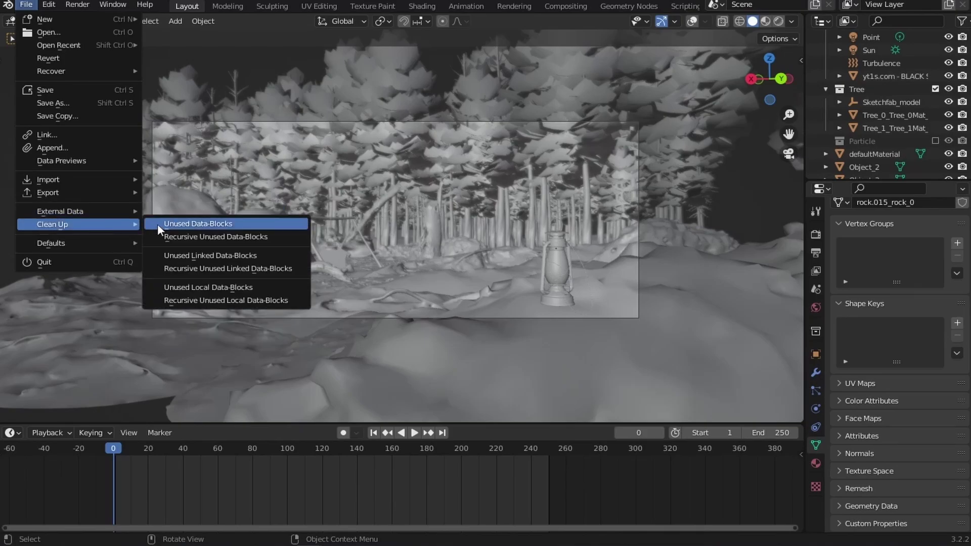
left_click(196, 225)
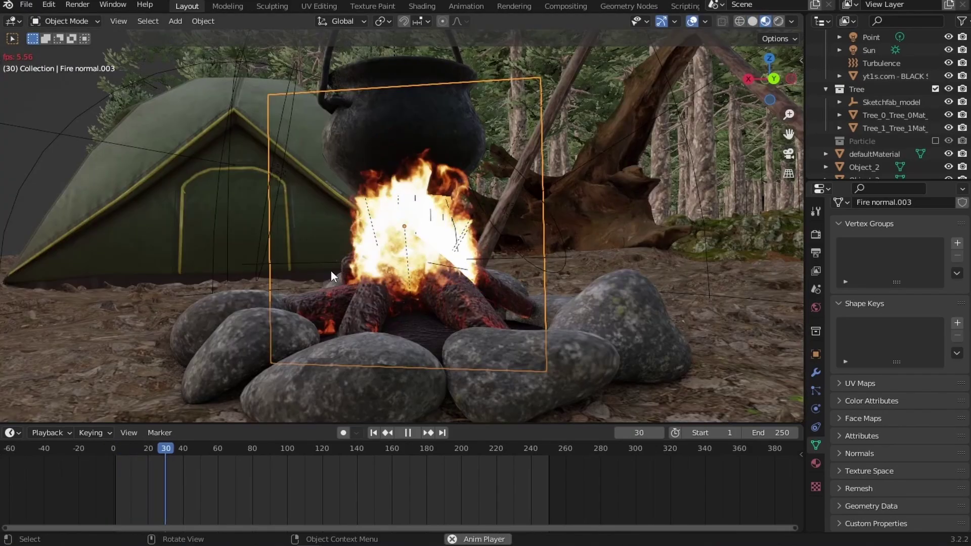
key("space")
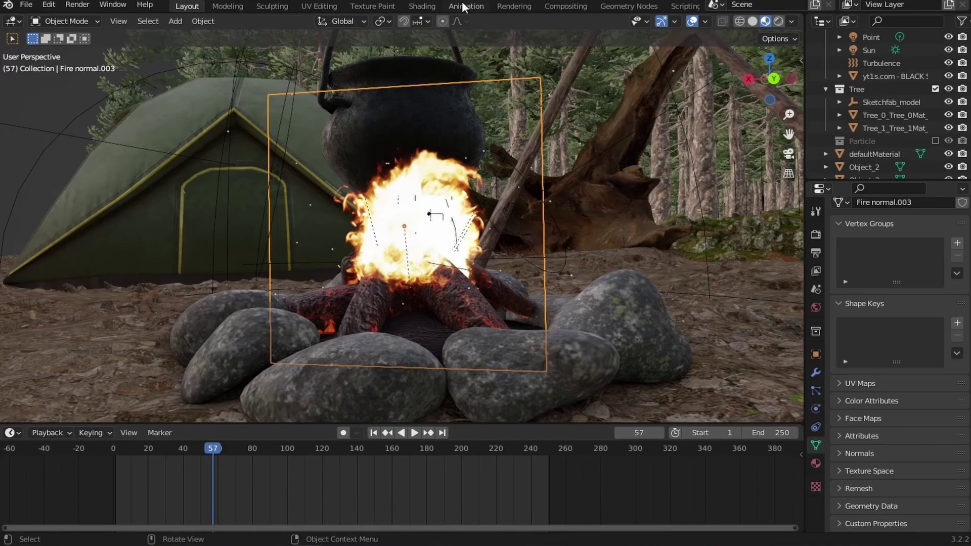
Inspect the fire Image Texture node's file in the Shading workspace, then start a new file.
left_click(422, 6)
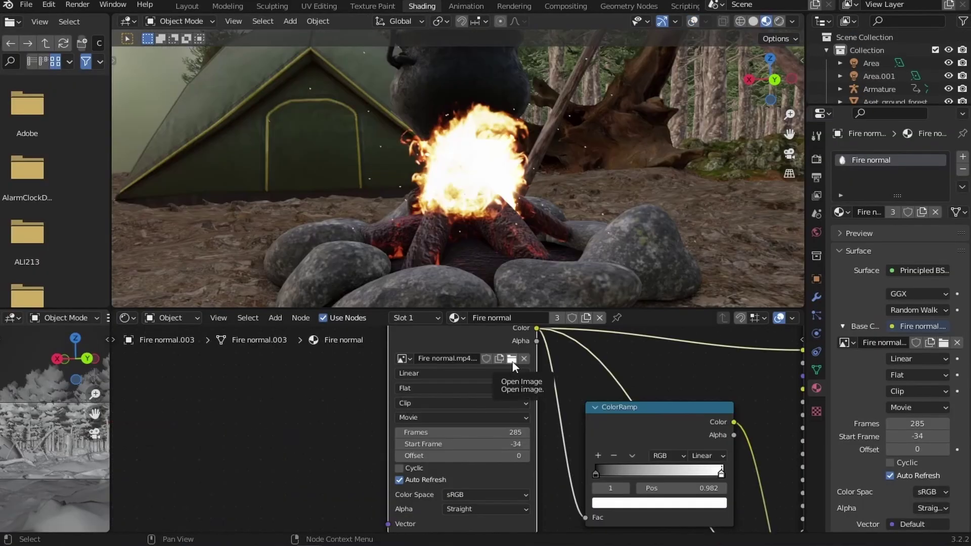
left_click(511, 360)
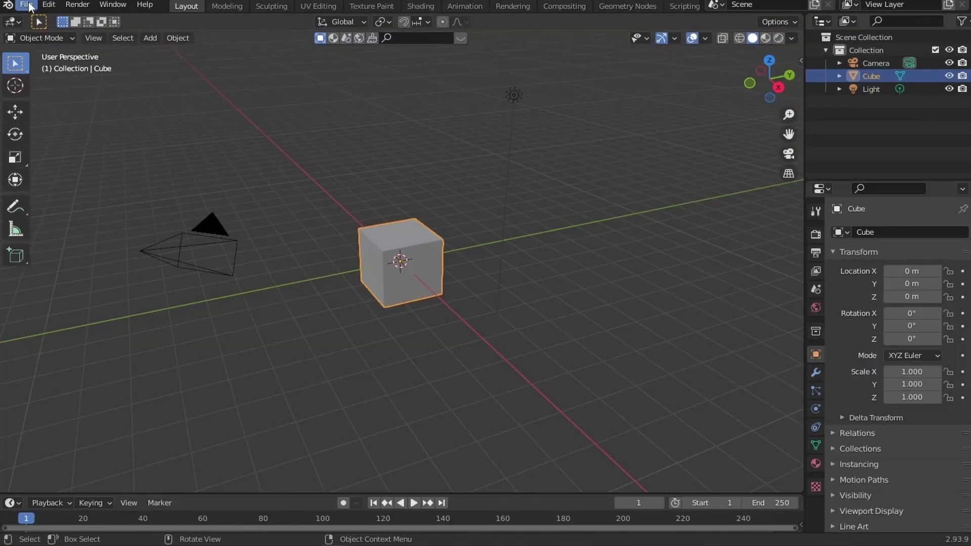
left_click(26, 4)
Create a Video Editing project and add Fire normal.mp4 as a movie strip.
mouse_move(41, 21)
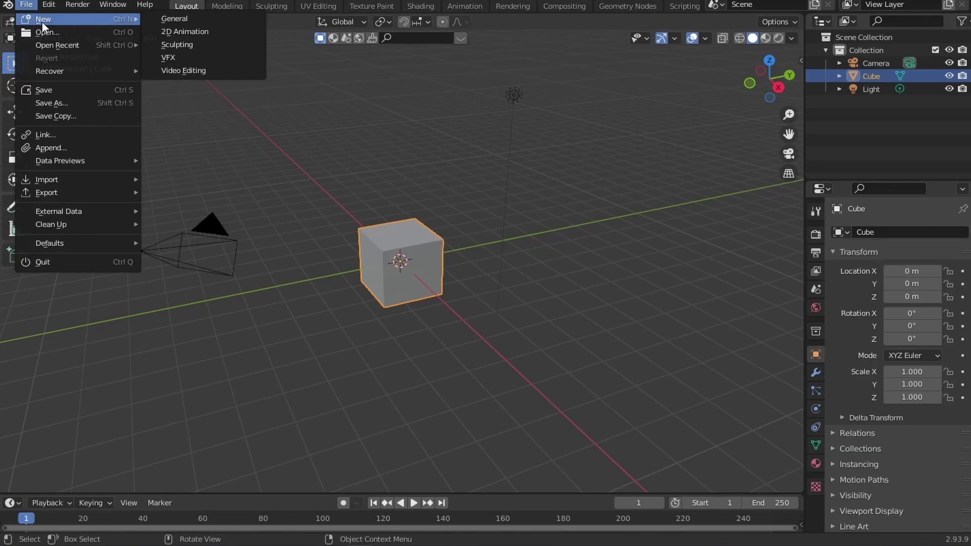
left_click(216, 70)
left_click(199, 285)
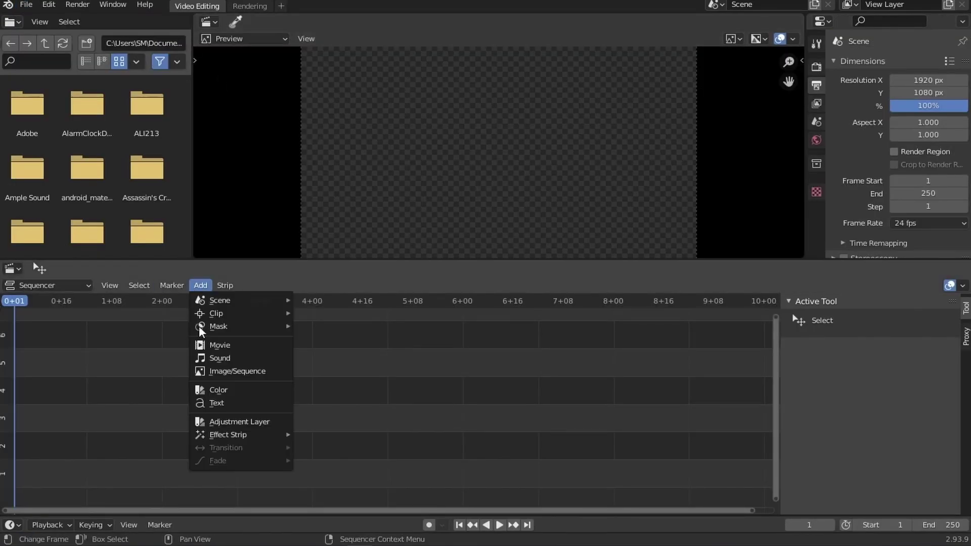
left_click(219, 344)
double_click(682, 84)
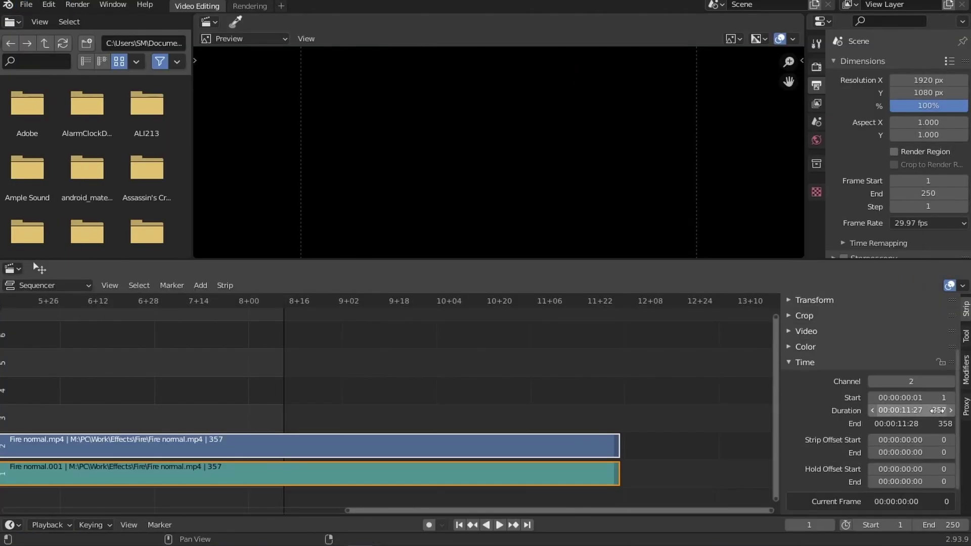
Set the end frame to 357 and resolution to 1920×1080 at 66.67%.
left_click(942, 525)
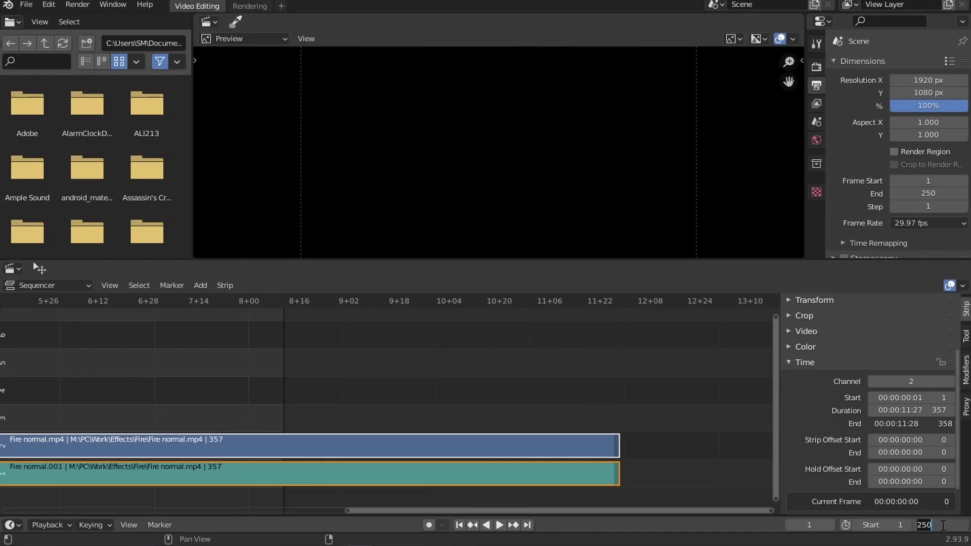
type("357")
key("Return")
left_click(931, 84)
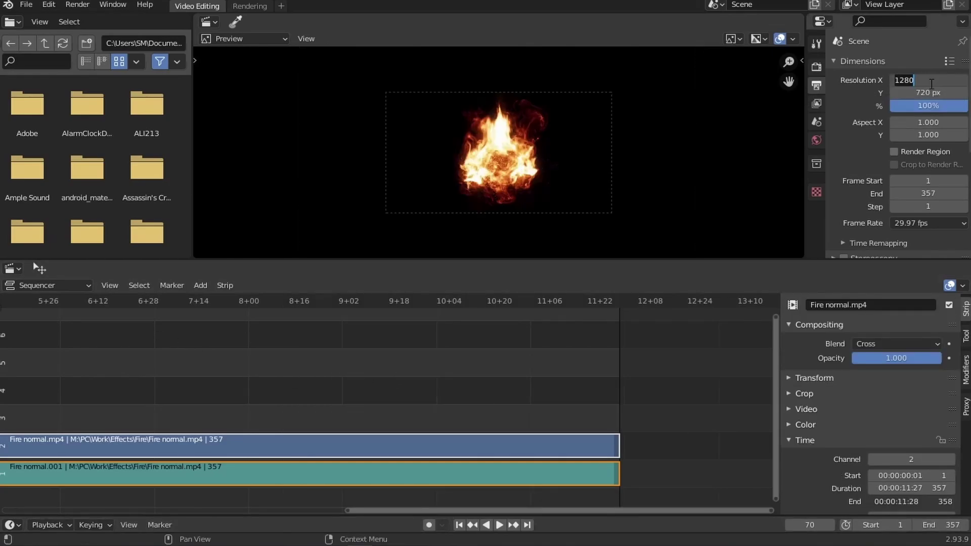
left_click(923, 94)
left_click(932, 106)
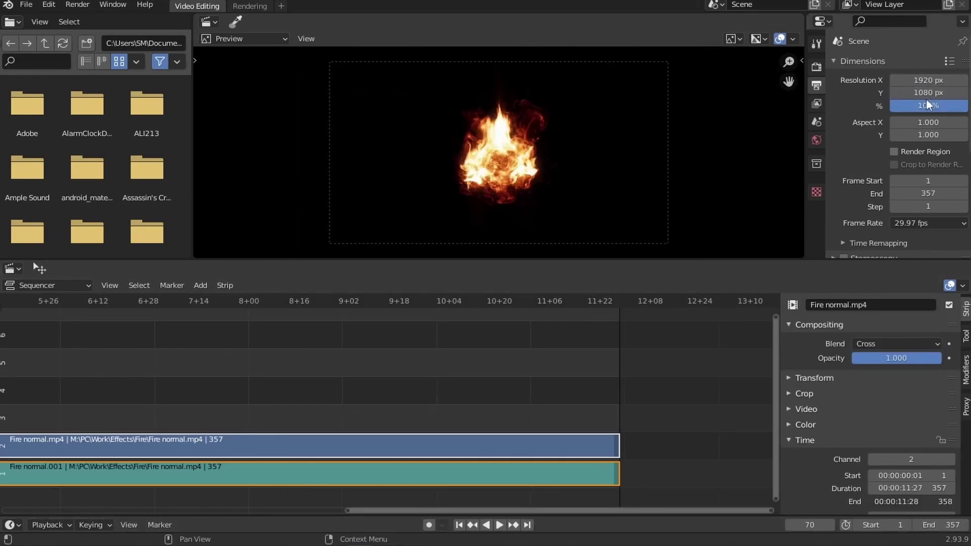
type("66.67")
key("Return")
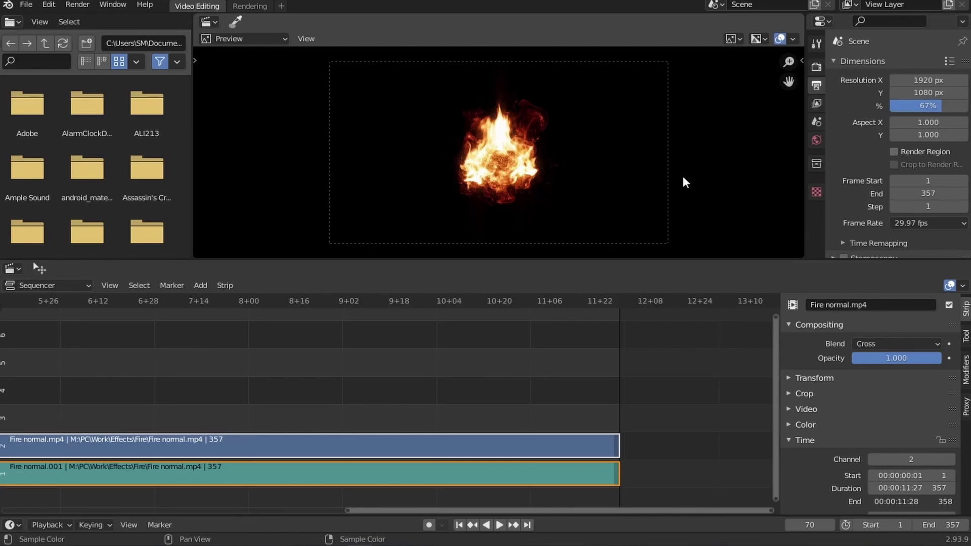
Set the render output to a new Image sequence\Fire normal folder.
scroll(900, 182, "down", 8)
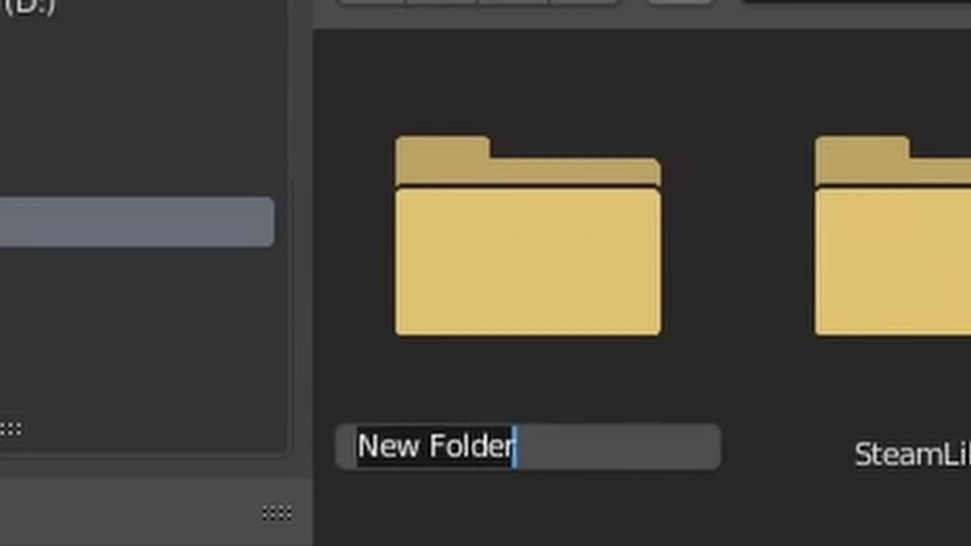
type("Image sequence")
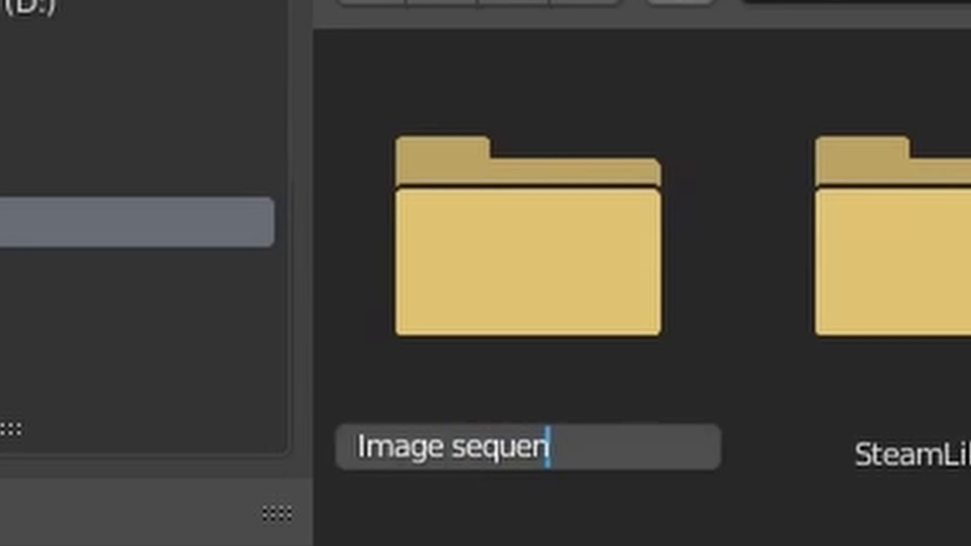
key("Return")
double_click(672, 195)
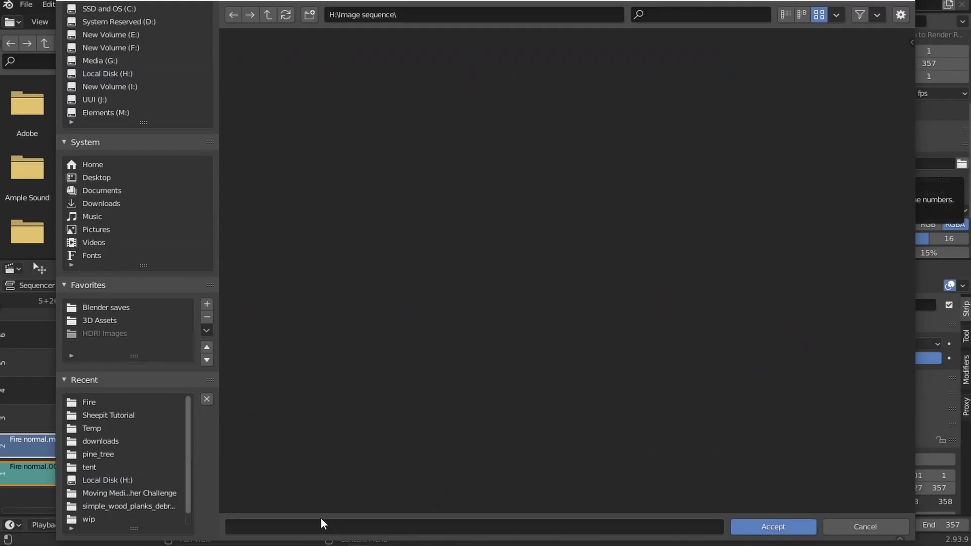
left_click(310, 15)
type("Fire nor")
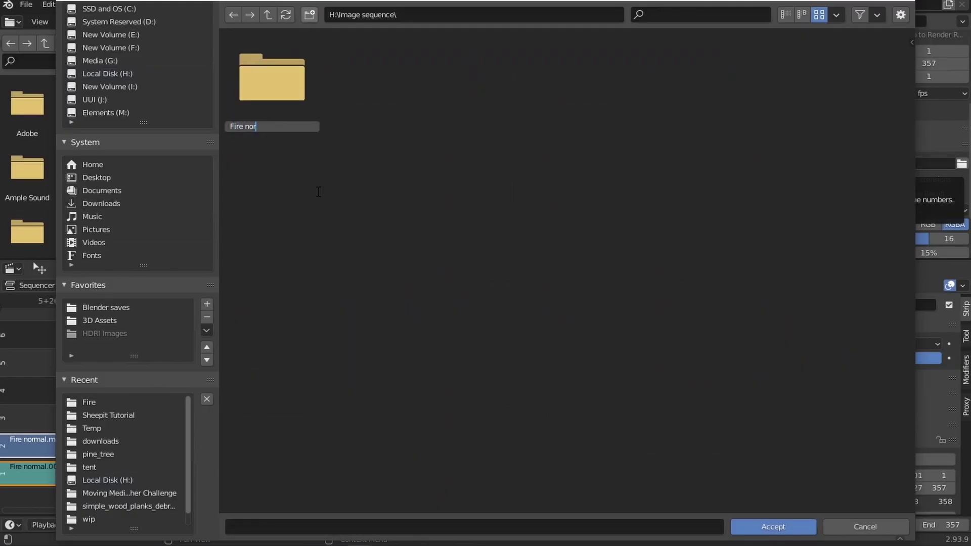
type("mal")
key("Return")
double_click(279, 119)
left_click(747, 527)
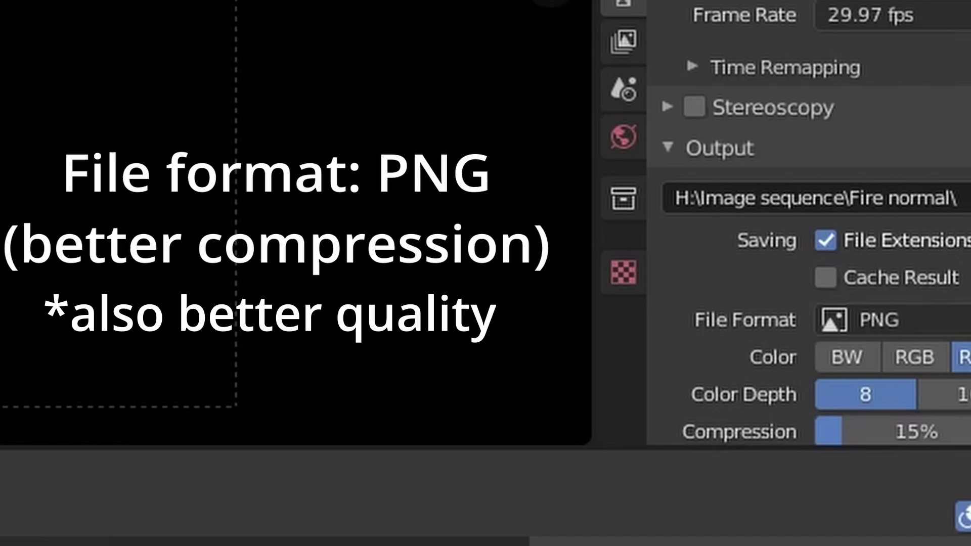
Render the animation as PNG frames and copy the three rendered frame folders.
key("q")
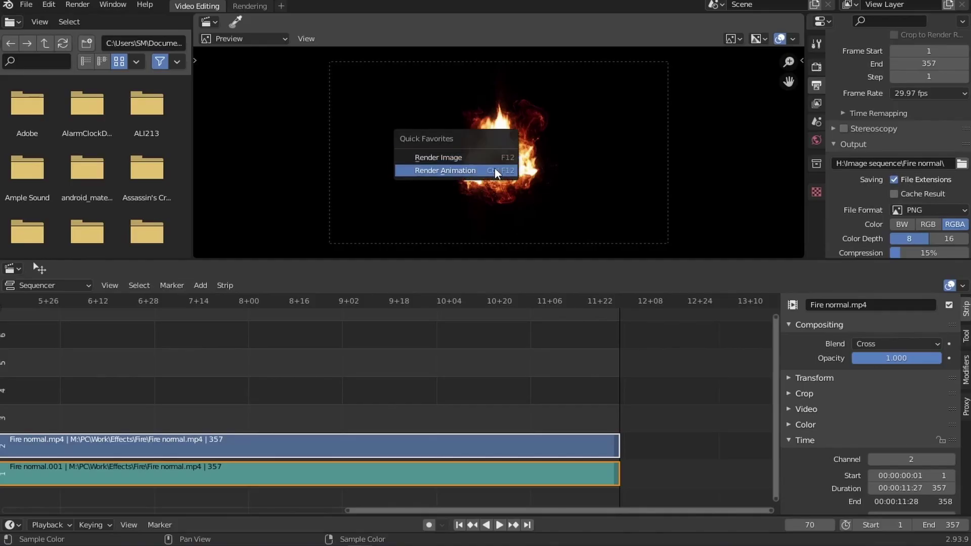
left_click(495, 171)
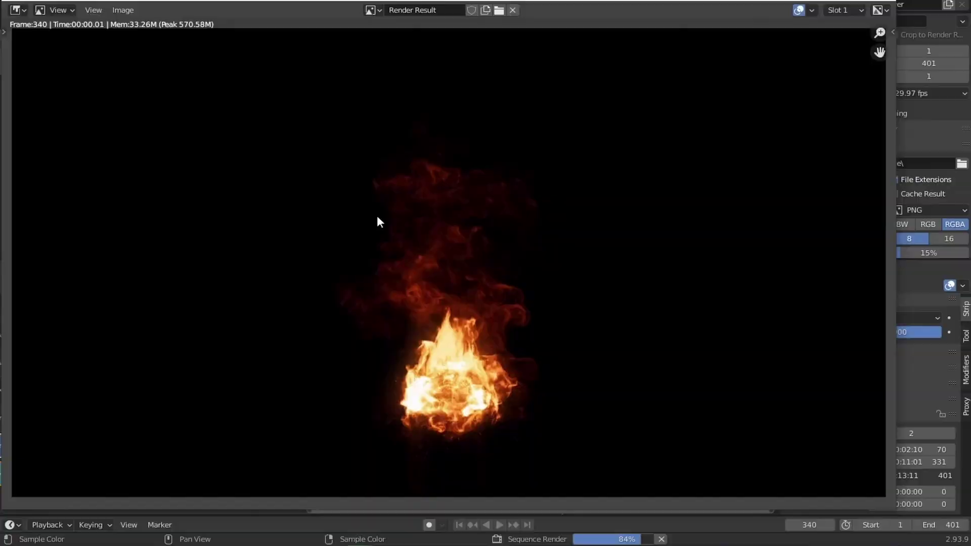
left_click_drag(438, 152, 147, 71)
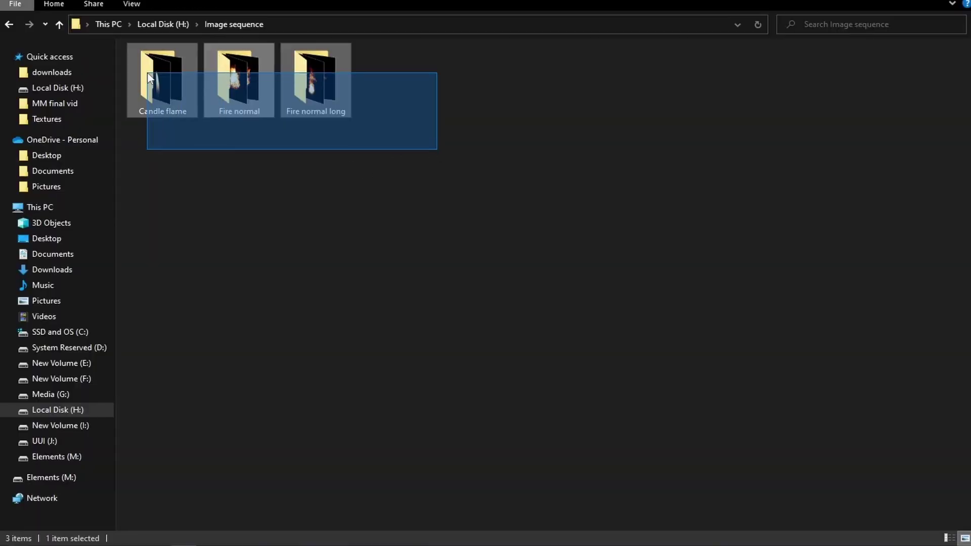
key("ctrl+c")
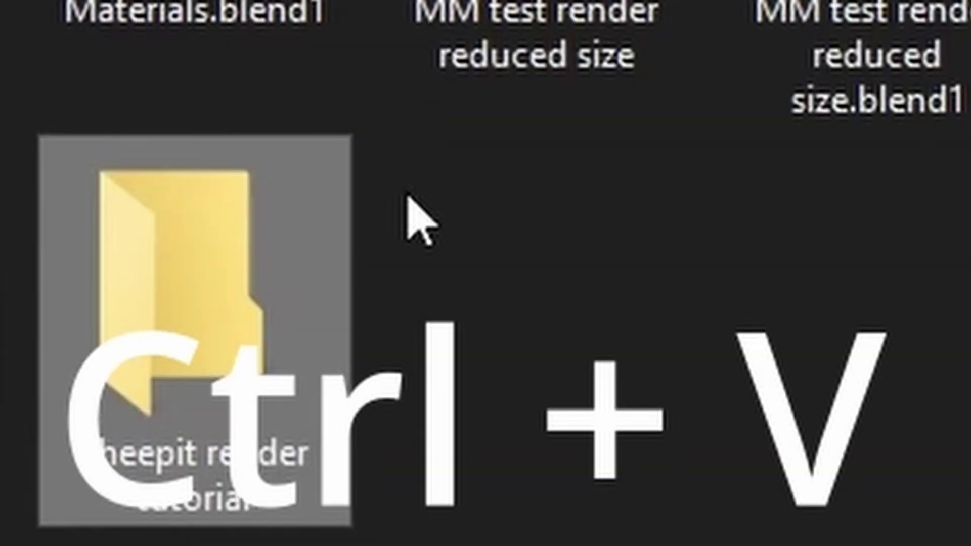
Paste the frame folders into Sheepit render tutorial and save a compressed Camp scene.blend there.
key("ctrl+v")
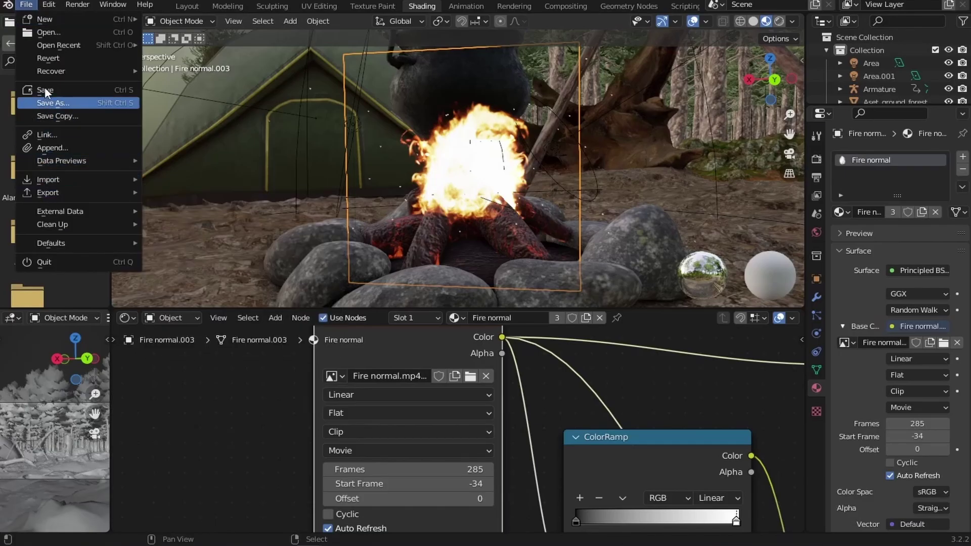
left_click(50, 100)
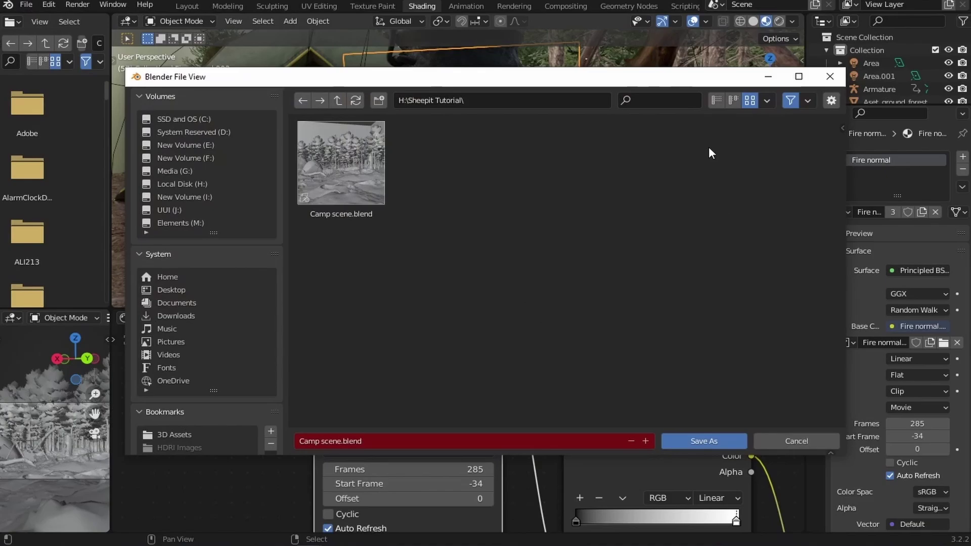
key("n")
left_click(692, 125)
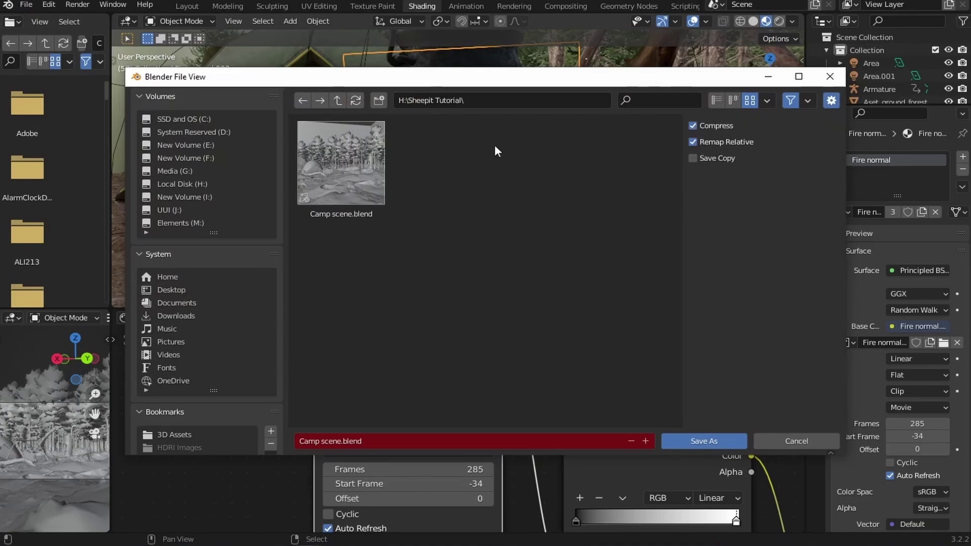
scroll(183, 321, "down", 5)
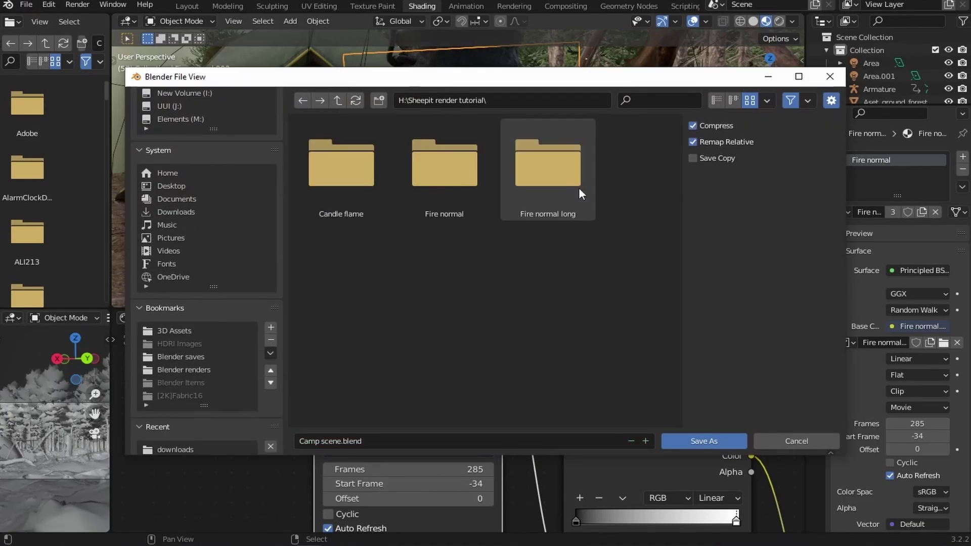
left_click(720, 444)
Load all Fire normal PNG frames as the fire texture's image sequence and preview playback.
left_click(474, 373)
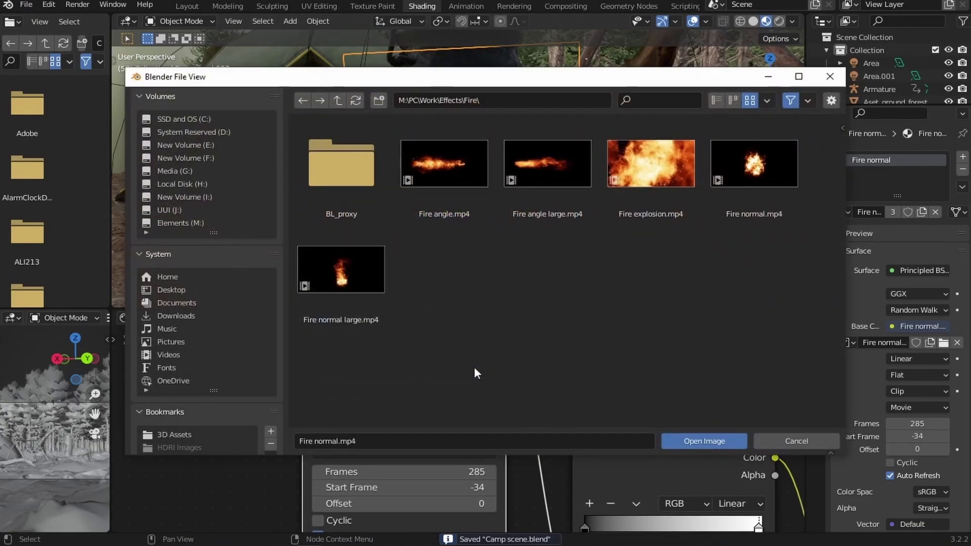
scroll(196, 405, "down", 6)
left_click(196, 399)
double_click(462, 188)
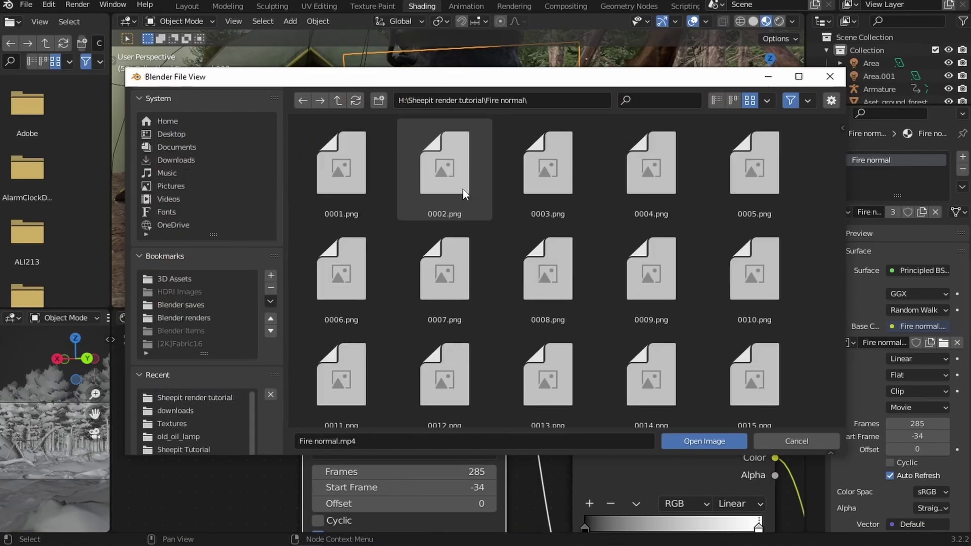
key("a")
key("Return")
key("space")
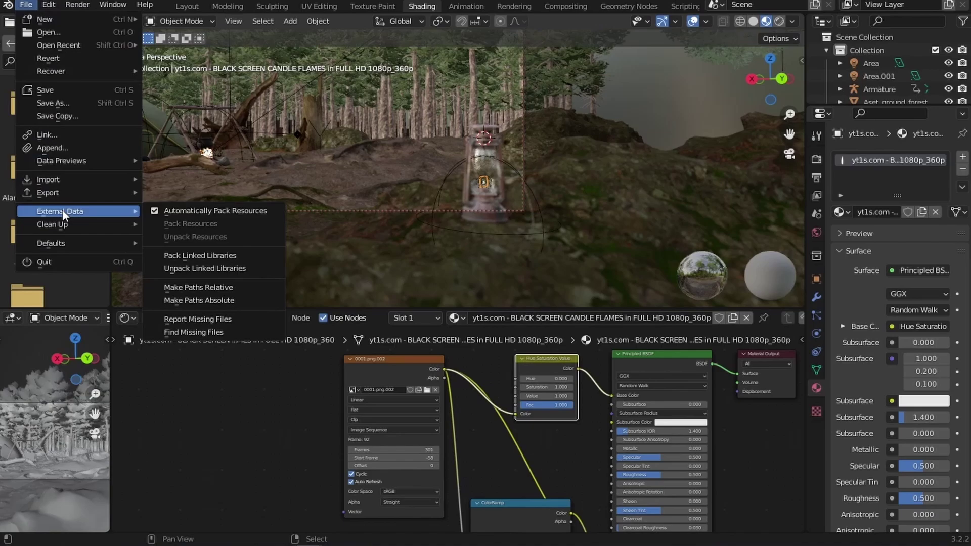
Purge unused data-blocks and bake the particle simulation cache.
mouse_move(68, 220)
left_click(207, 224)
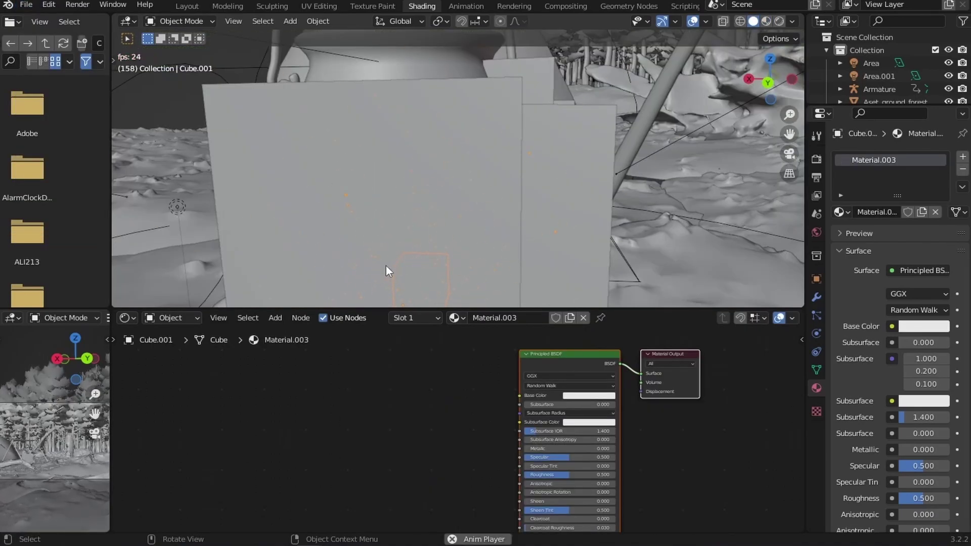
left_click(816, 315)
scroll(884, 303, "down", 5)
left_click(905, 366)
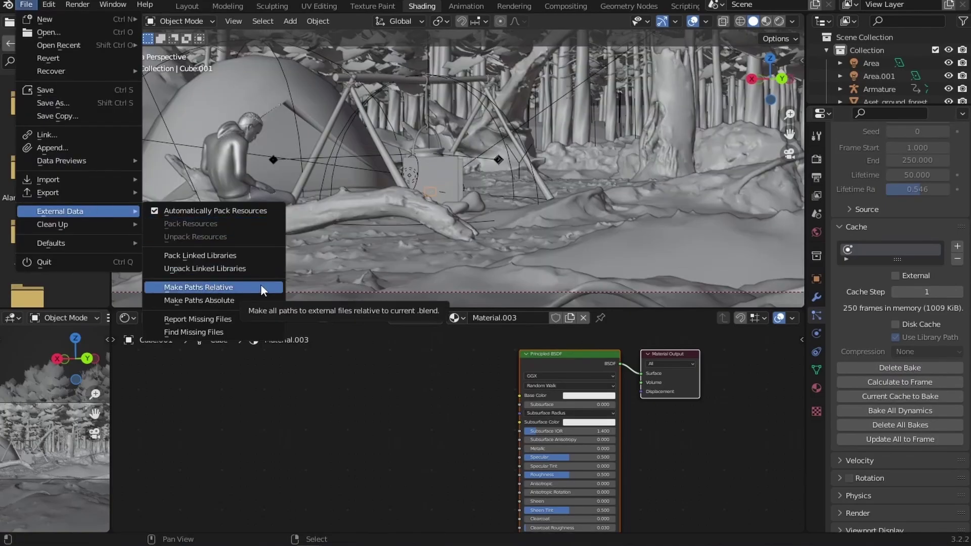
Make external paths relative and review the 15 failures in the Info Log.
left_click(260, 284)
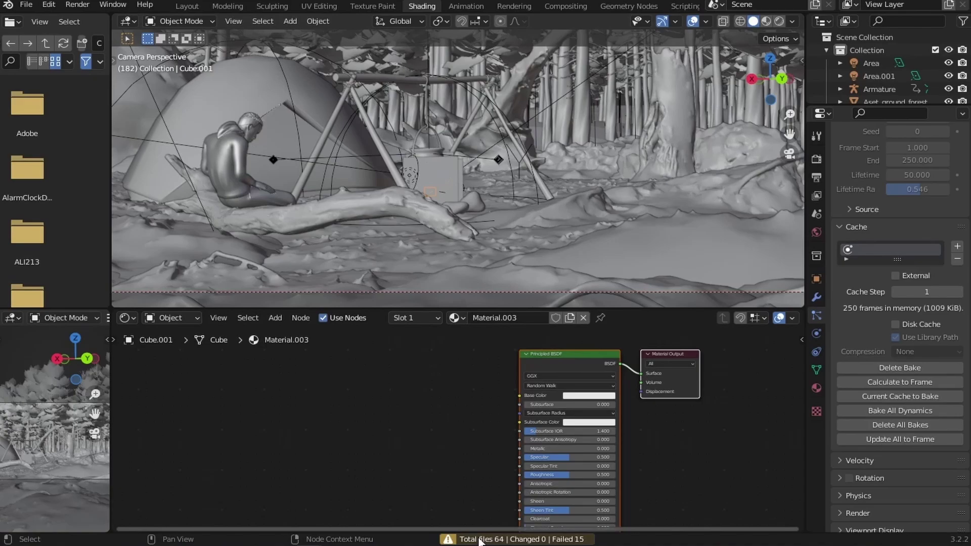
left_click(455, 532)
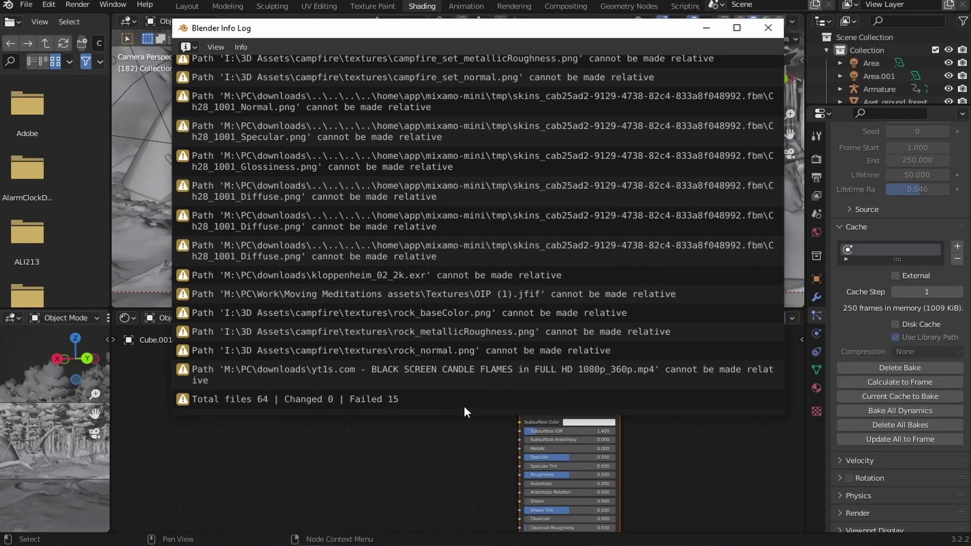
scroll(465, 403, "up", 10)
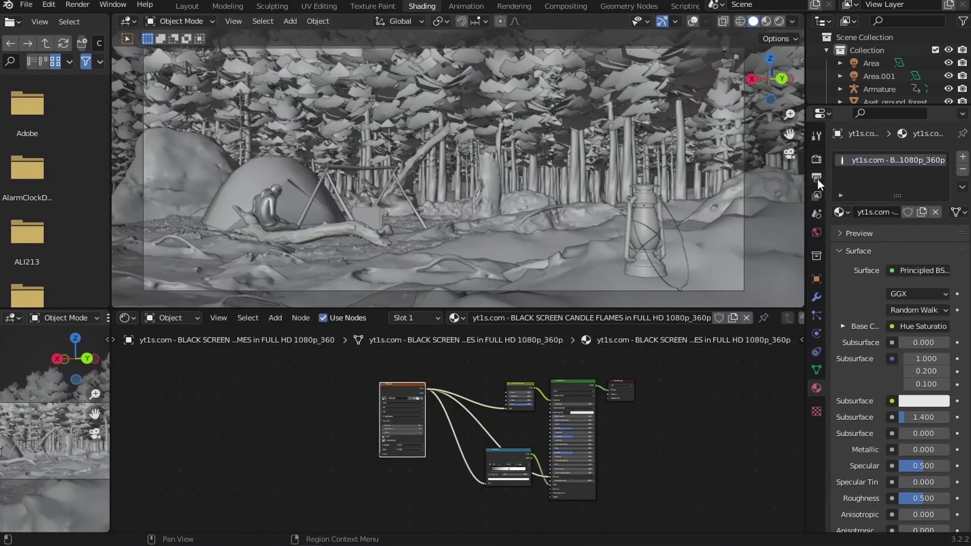
Review output resolution and frame range, and keep Cycles rendering on GPU Compute.
left_click(816, 178)
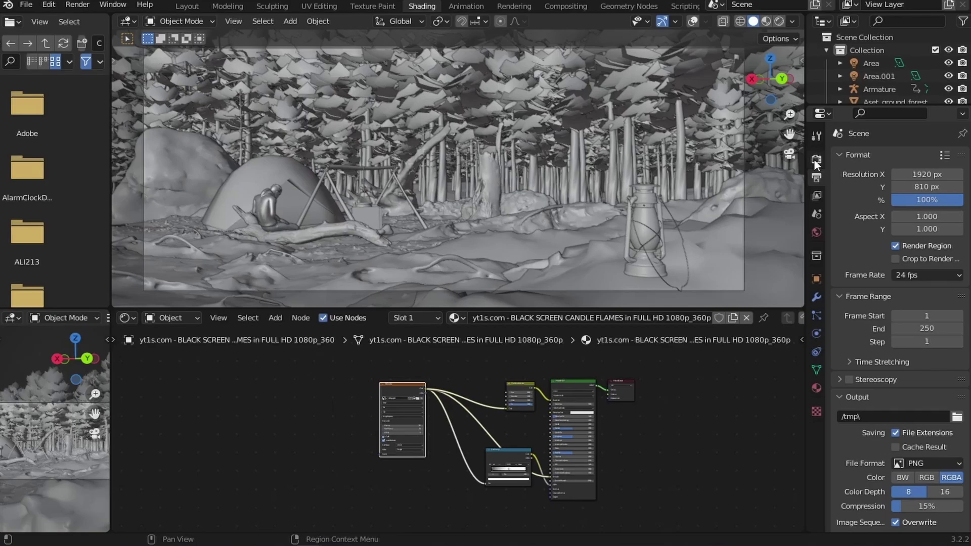
left_click(814, 158)
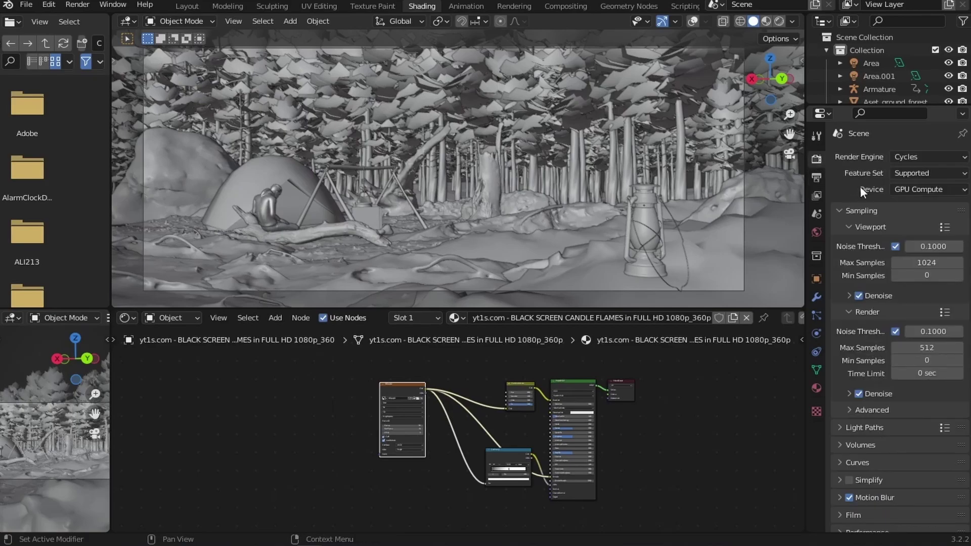
left_click(949, 190)
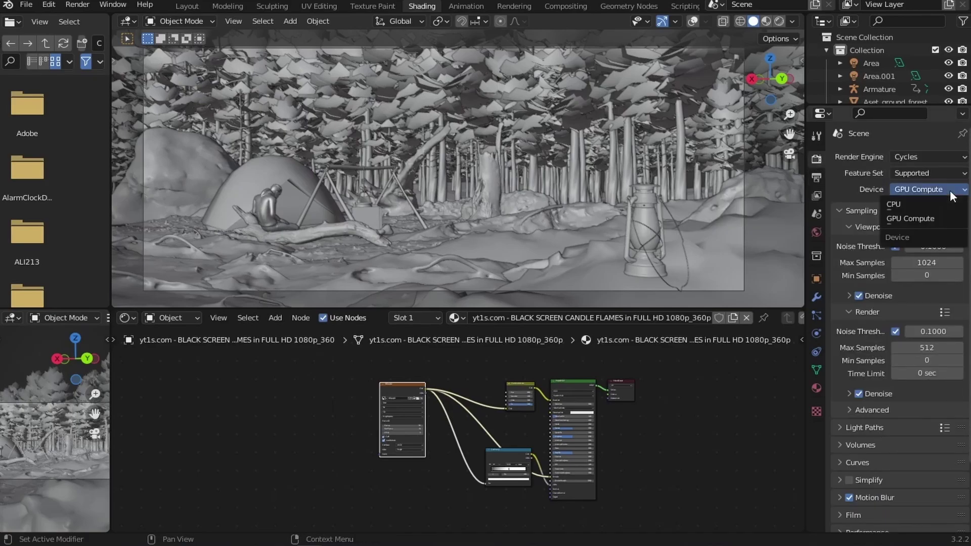
left_click(943, 218)
Enable Use Spatial Splits in the Performance settings.
scroll(940, 263, "down", 3)
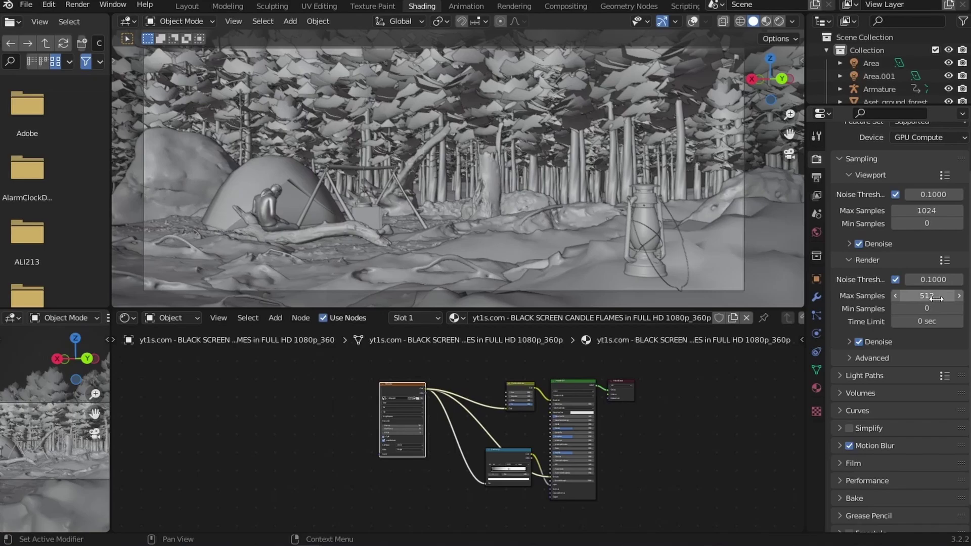
scroll(940, 313, "down", 1)
left_click(945, 350)
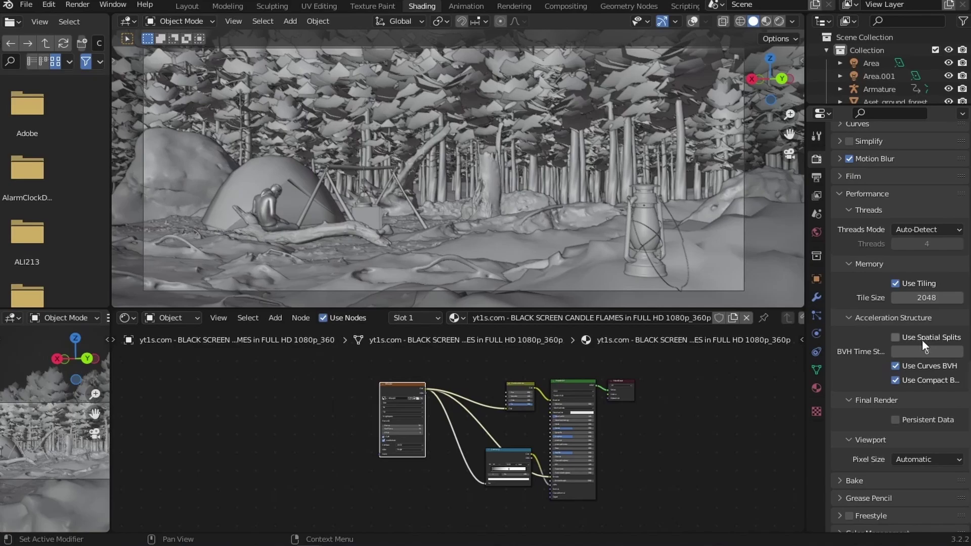
left_click(895, 337)
scroll(934, 394, "down", 5)
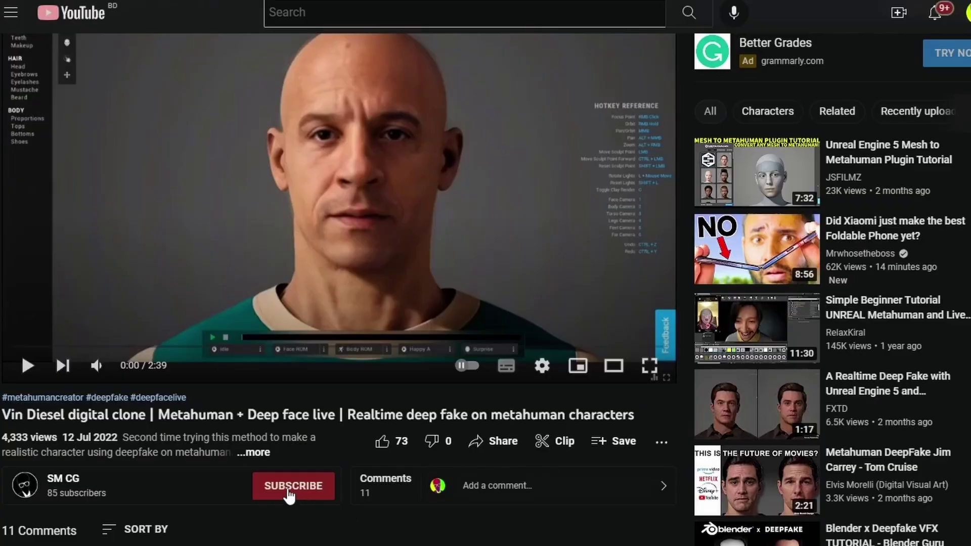
Open WinRAR's Add to archive dialog for the project folder, proposing Sheepit render tutorial.rar.
left_click(289, 493)
left_click(324, 488)
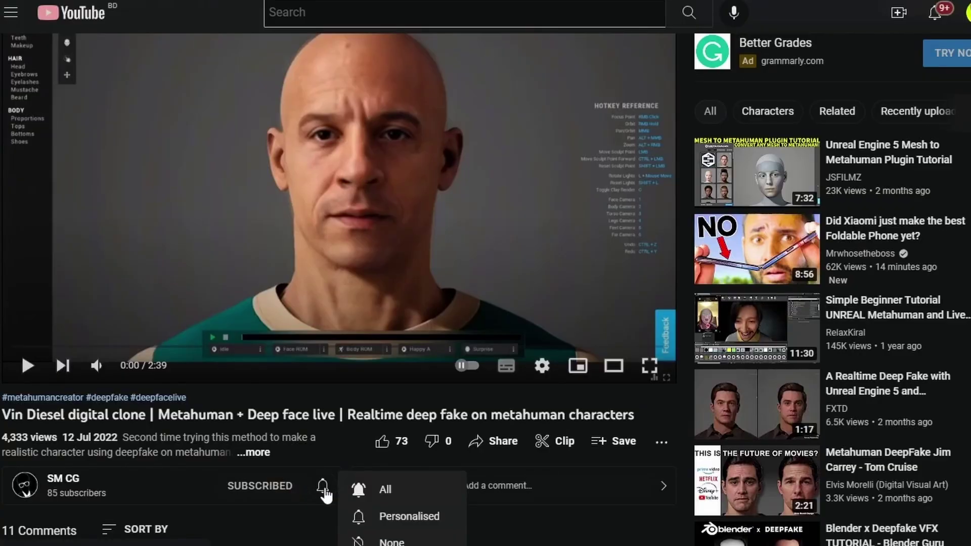
Switch the archive format to ZIP to create Sheepit render tutorial.zip.
left_click(362, 490)
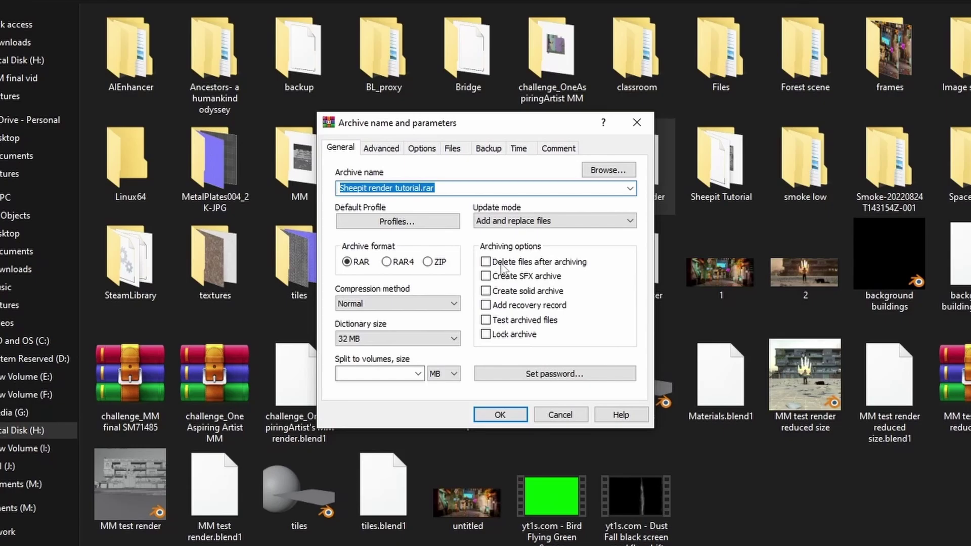
left_click(427, 262)
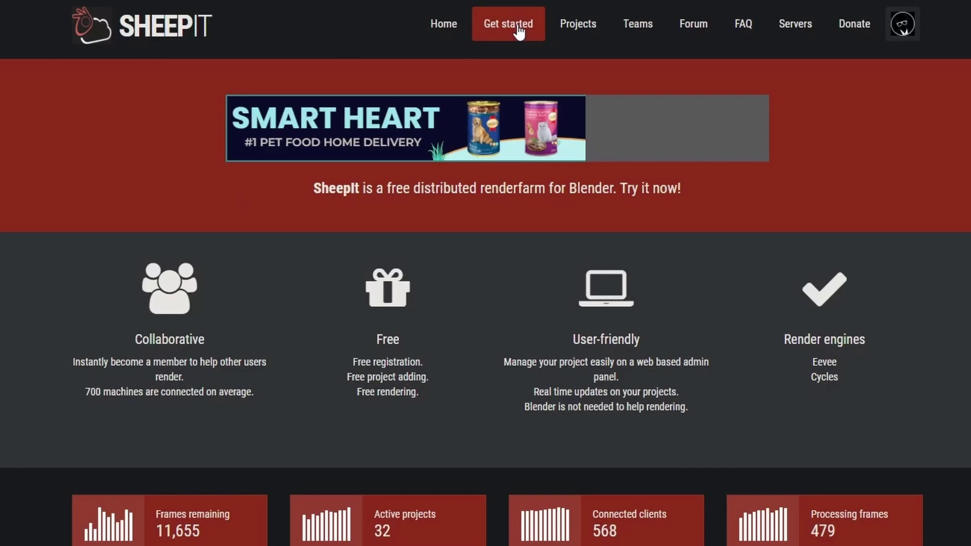
Upload Sheepit render tutorial.zip through SheepIt's Add your project form.
left_click(518, 32)
scroll(488, 158, "down", 5)
scroll(490, 151, "down", 5)
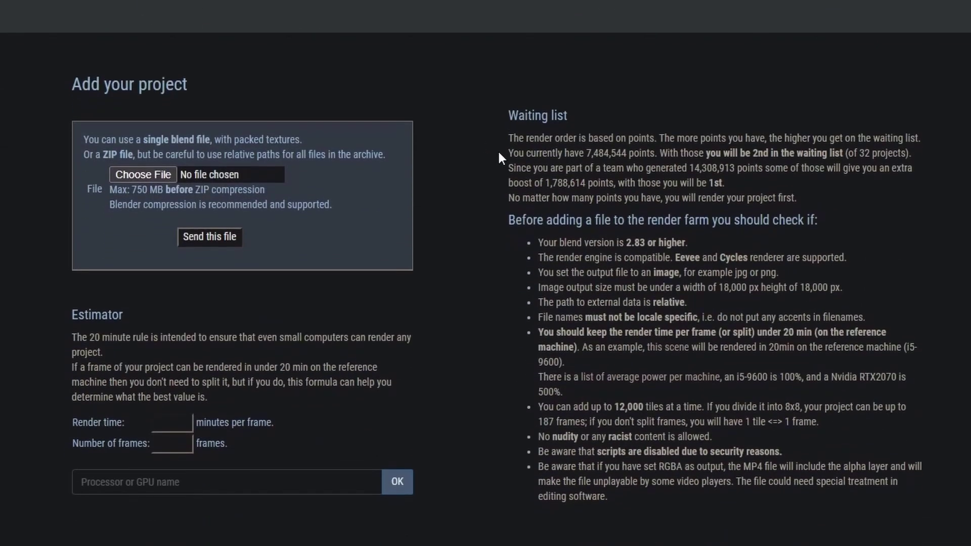
left_click_drag(498, 150, 138, 171)
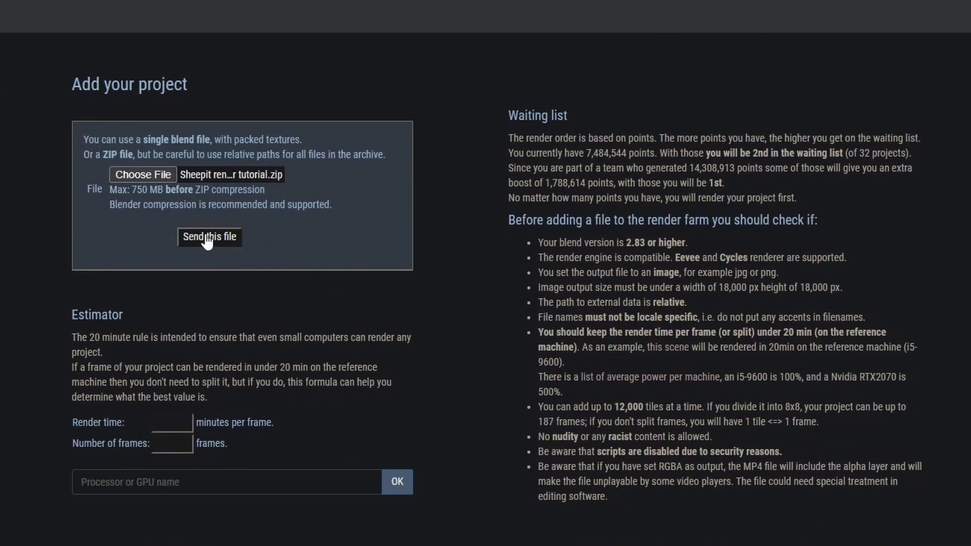
left_click(207, 238)
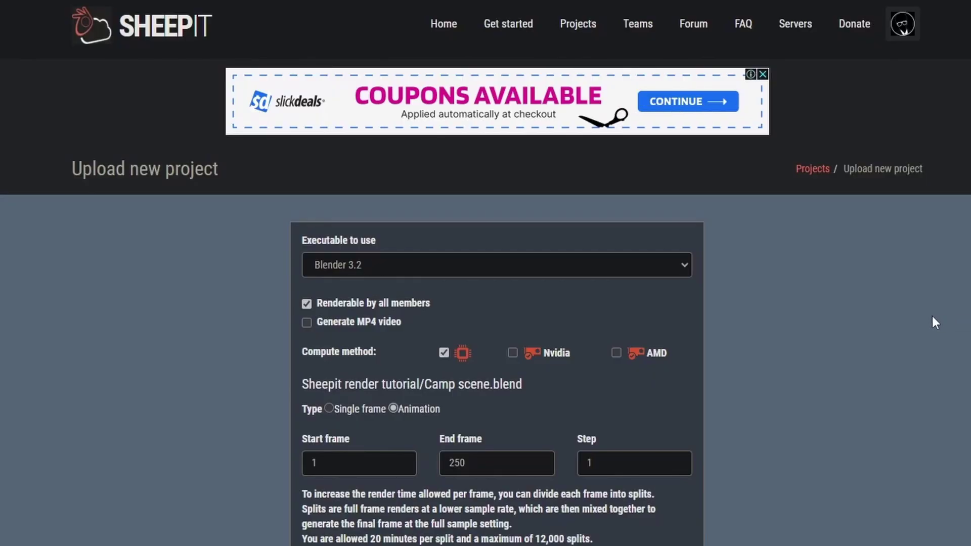
Keep Blender 3.2 as the executable and check the missing candle flames MP4 warning.
left_click(685, 265)
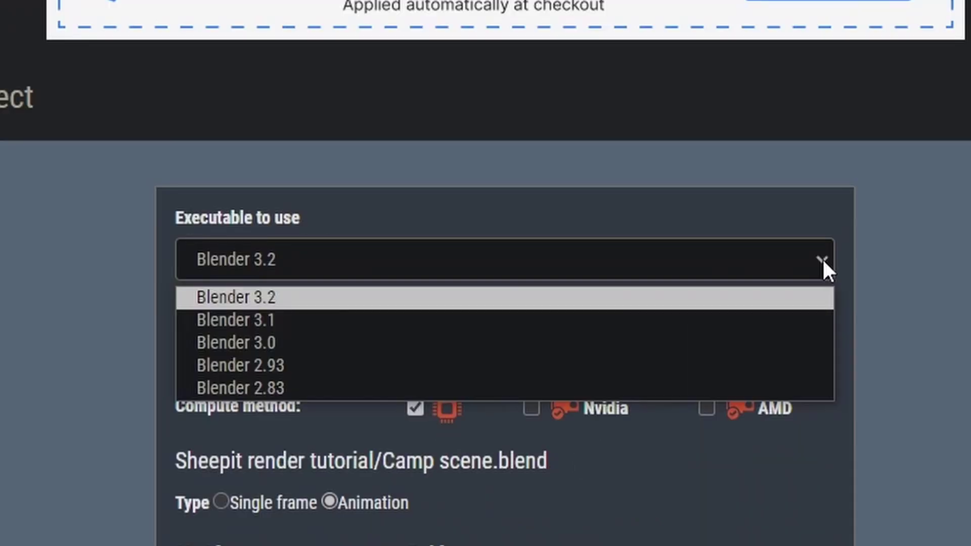
left_click(504, 417)
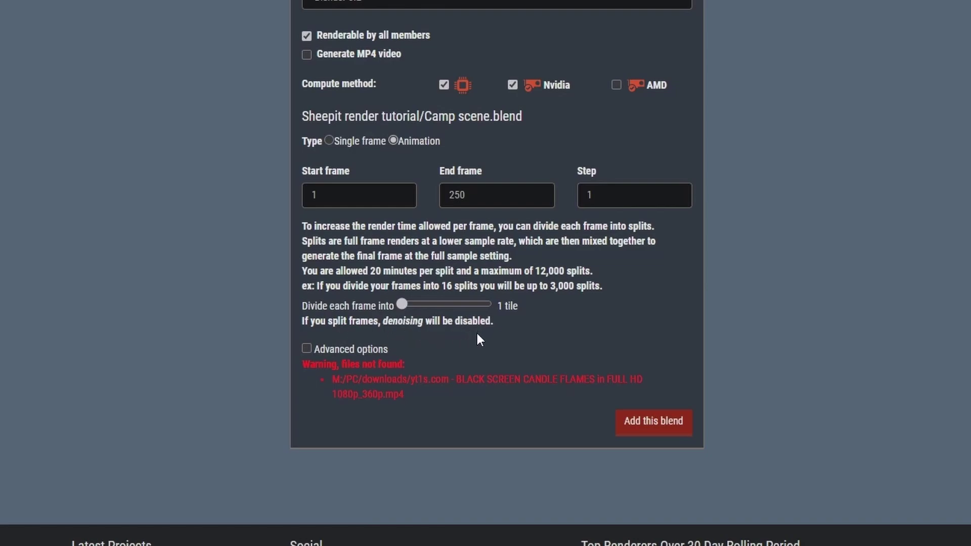
scroll(472, 334, "down", 2)
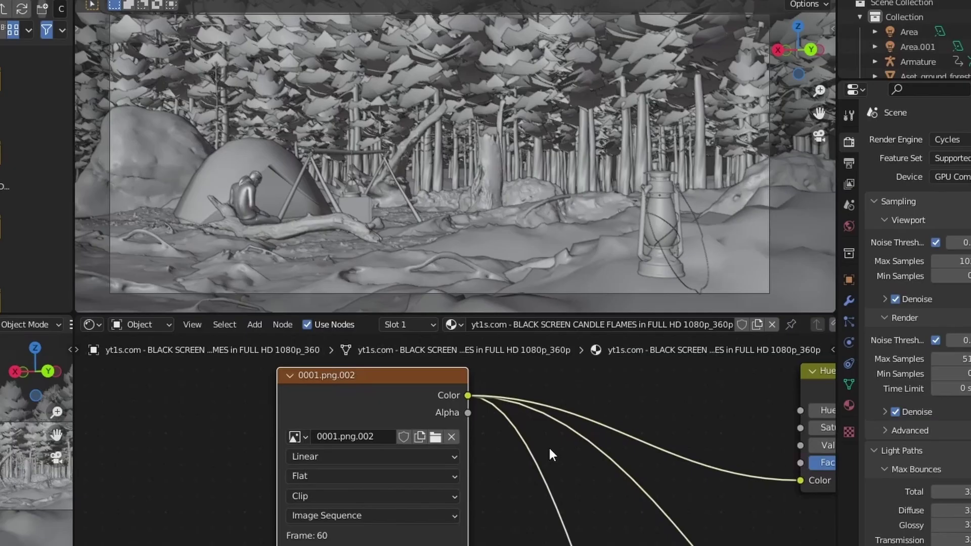
Pan the Shader Editor to show the image sequence node's 301 frames starting at -58.
mouse_move(548, 445)
middle_mouse_down()
mouse_move(571, 416)
mouse_move(539, 450)
middle_mouse_up()
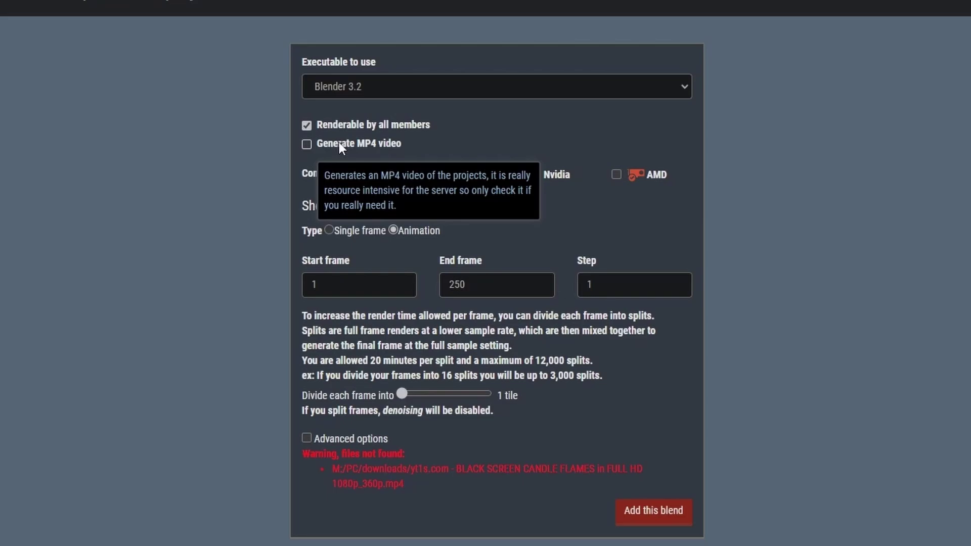
Enable Generate MP4 video and submit Camp scene.blend with Add this blend.
left_click(339, 143)
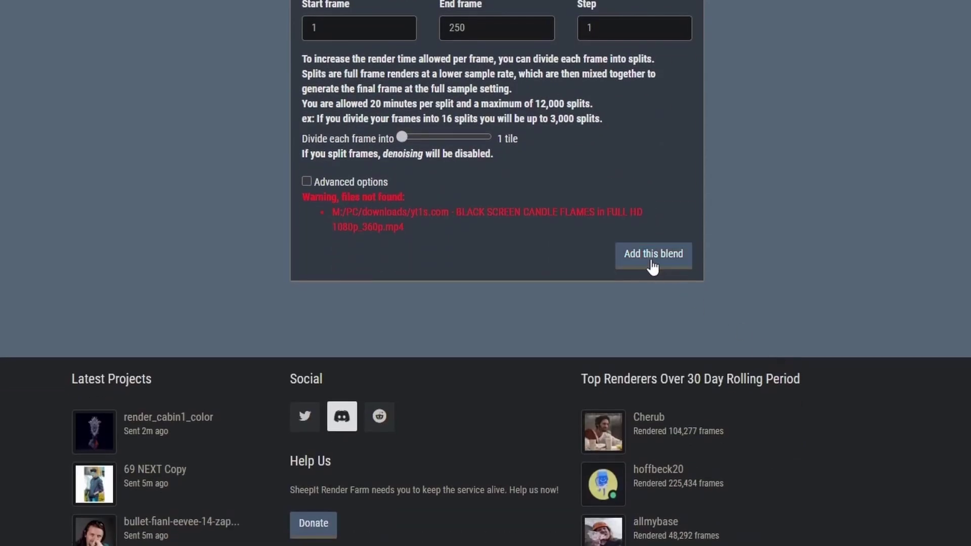
left_click(651, 259)
scroll(708, 310, "up", 5)
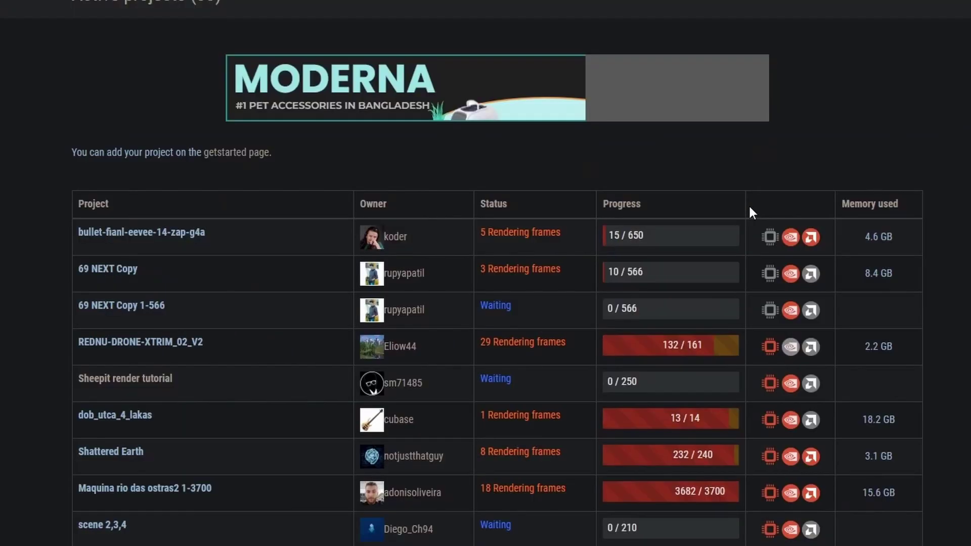
Scroll to the Camp scene frame grid showing 1 of 250 frames finished.
scroll(749, 204, "down", 2)
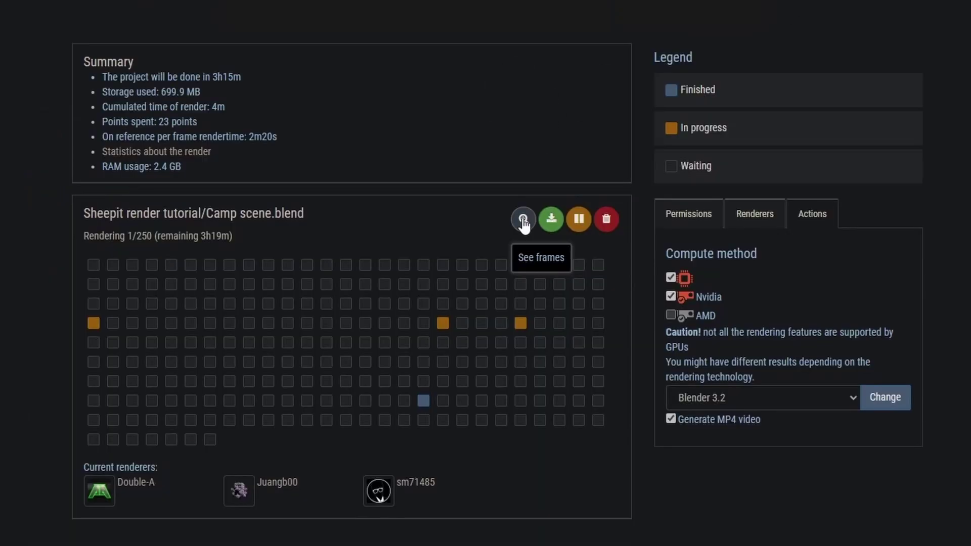
Open the project's frames and enlarge finished frame 207's campfire render.
left_click(523, 221)
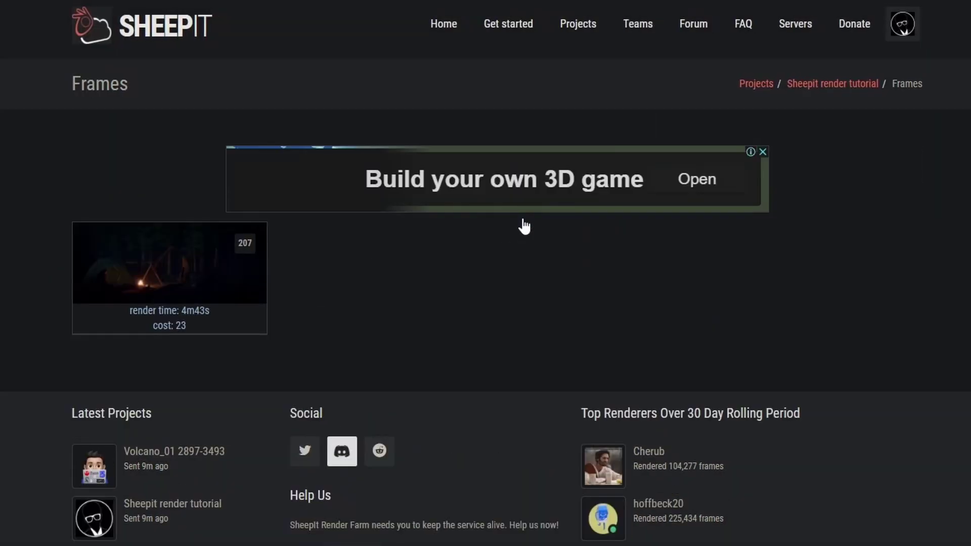
left_click(177, 293)
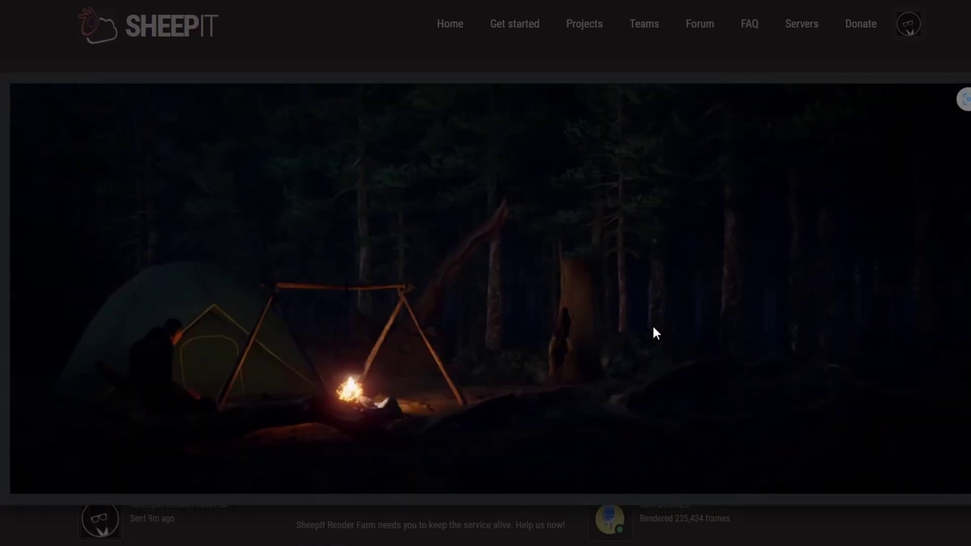
Close the frame 207 lightbox to return to the project's Administration page.
left_click(808, 331)
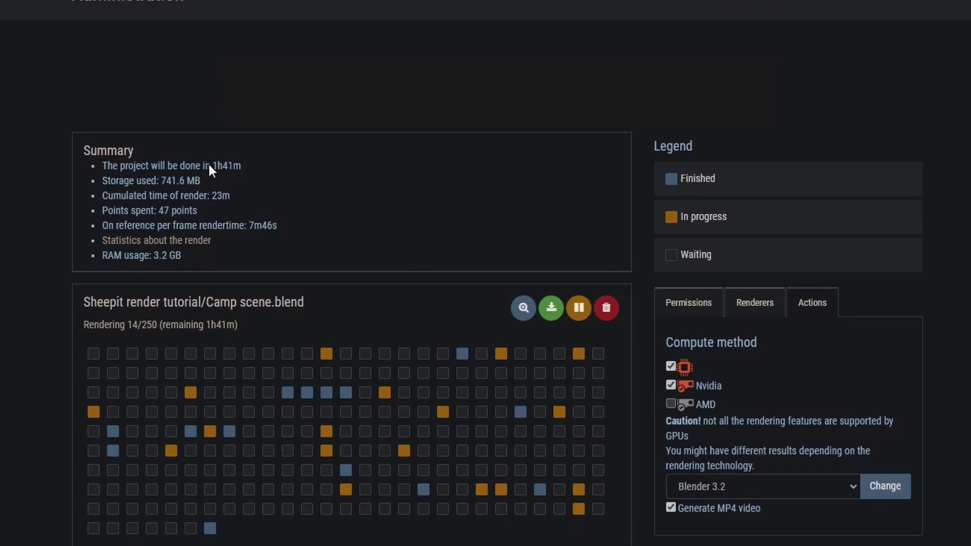